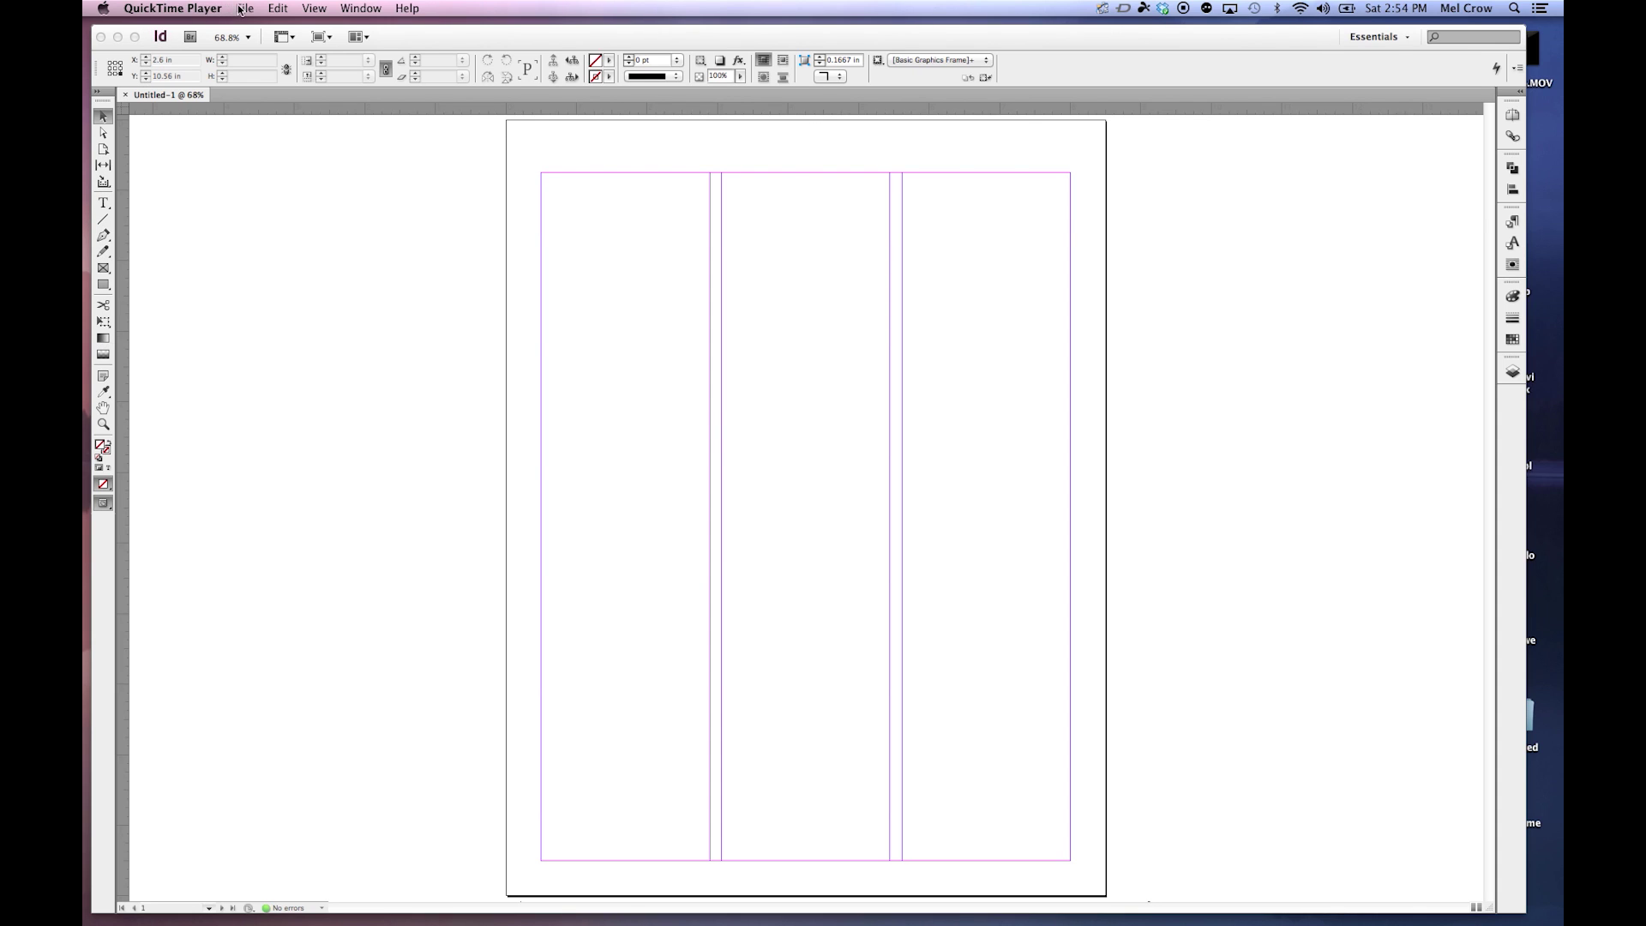
Bring the InDesign window with the blank three-column untitled page to the front.
{"action": "left_click", "coordinate": [308, 204]}
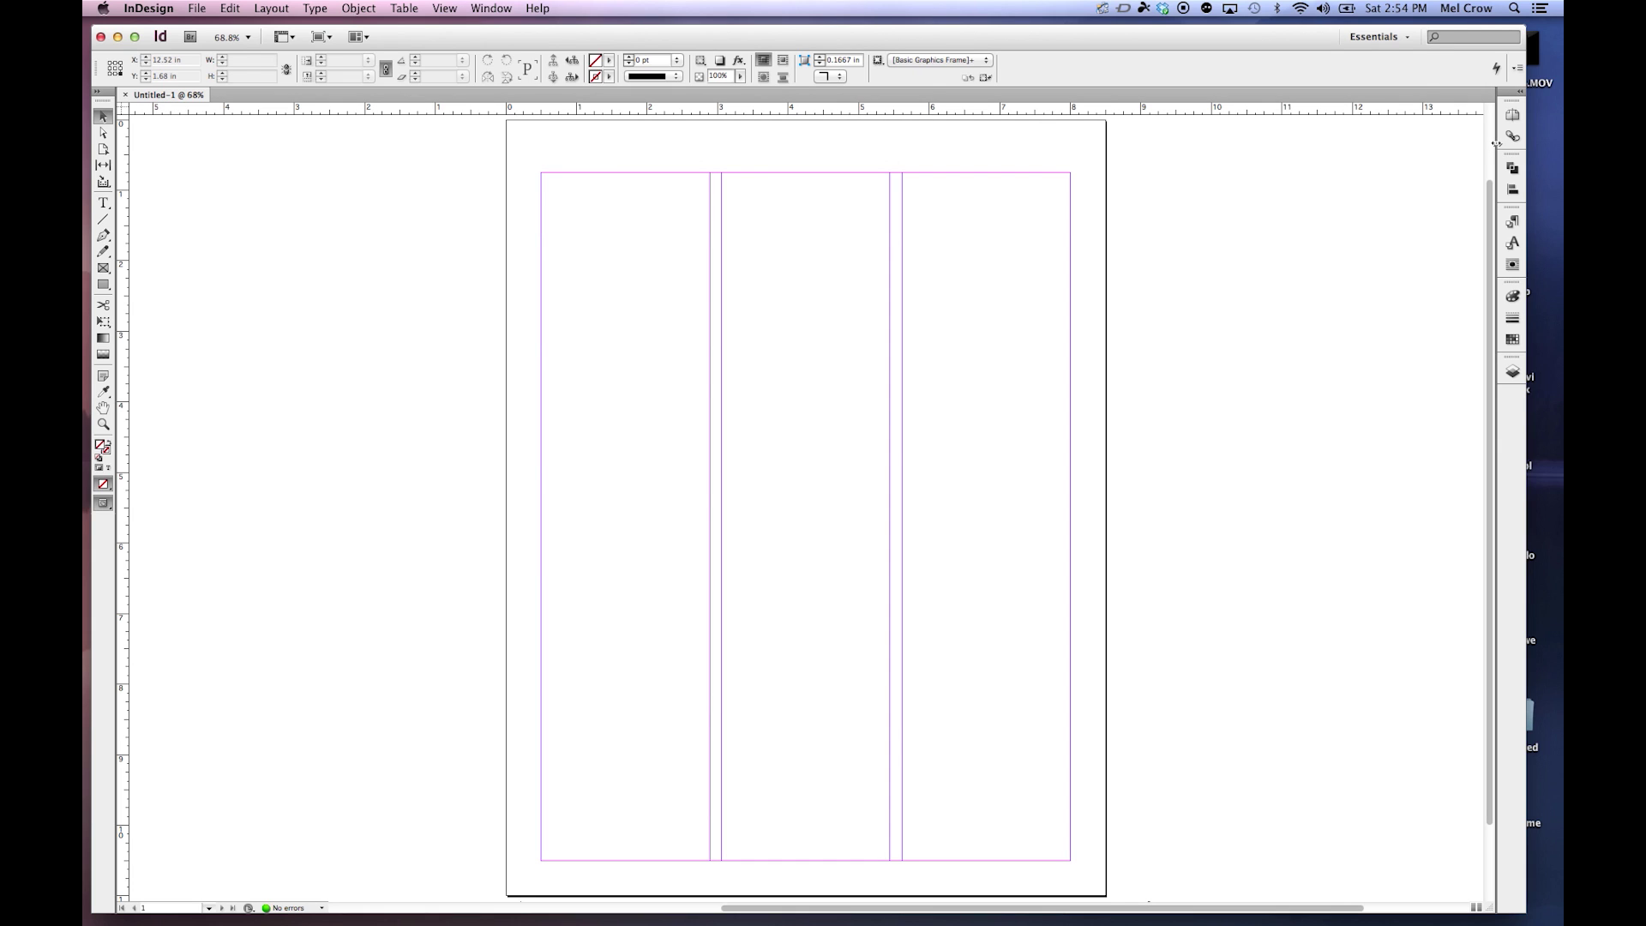
Expand the panel dock to show panel names, then browse the File and Window menus.
{"action": "left_click_drag", "start_coordinate": [1495, 144], "coordinate": [1352, 147]}
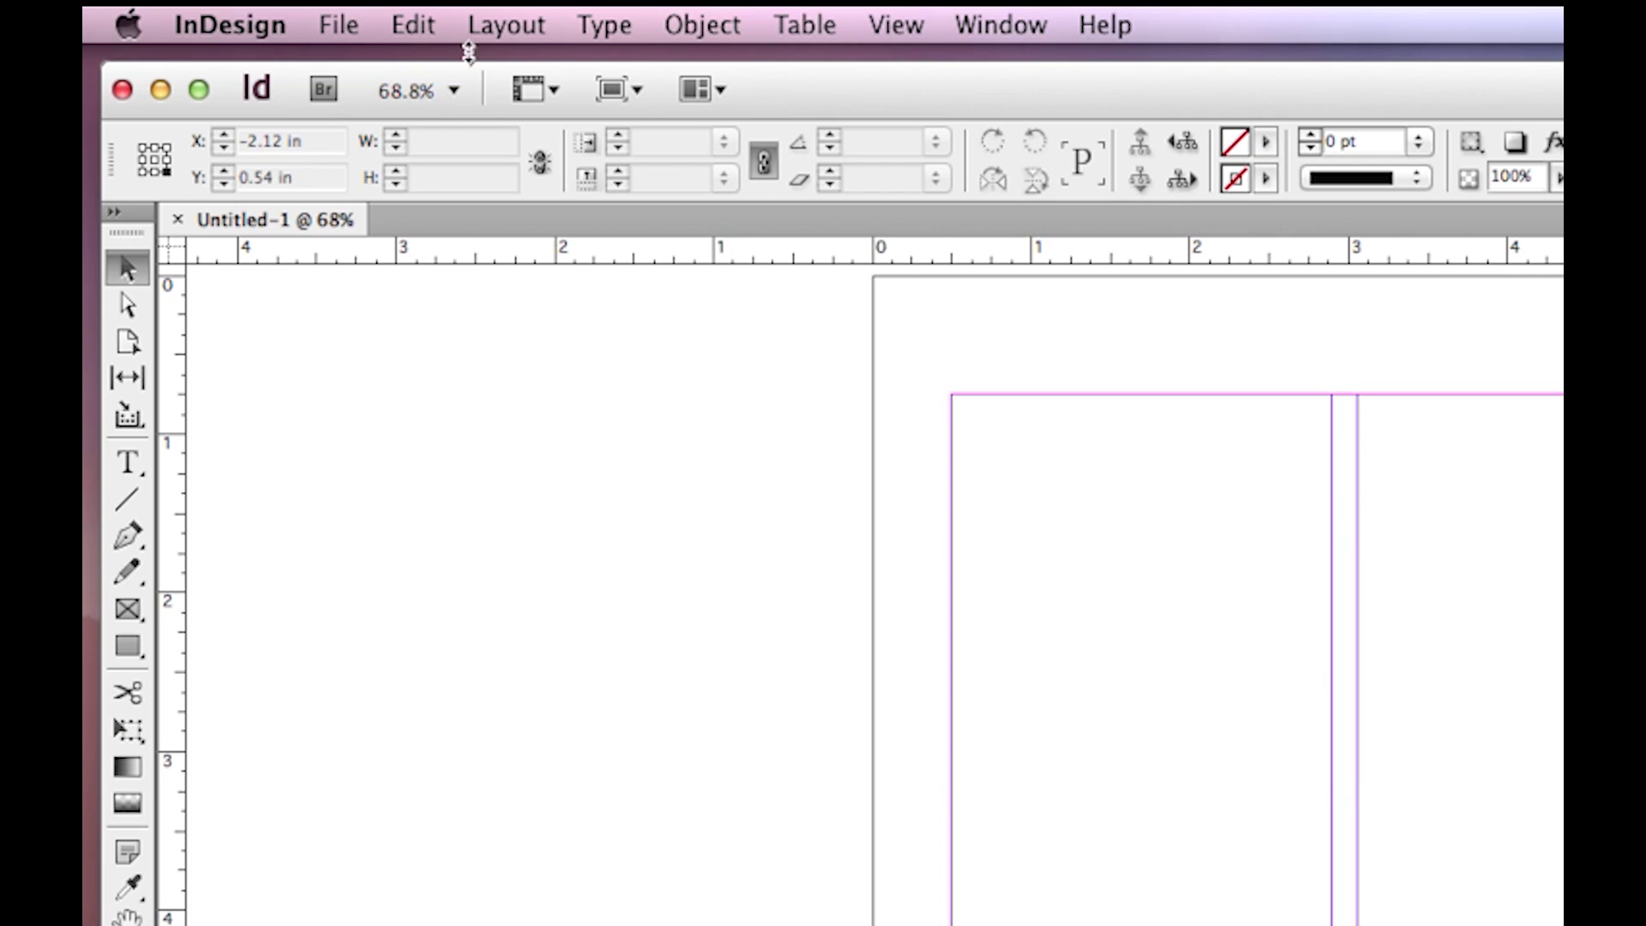
{"action": "left_click", "coordinate": [339, 25]}
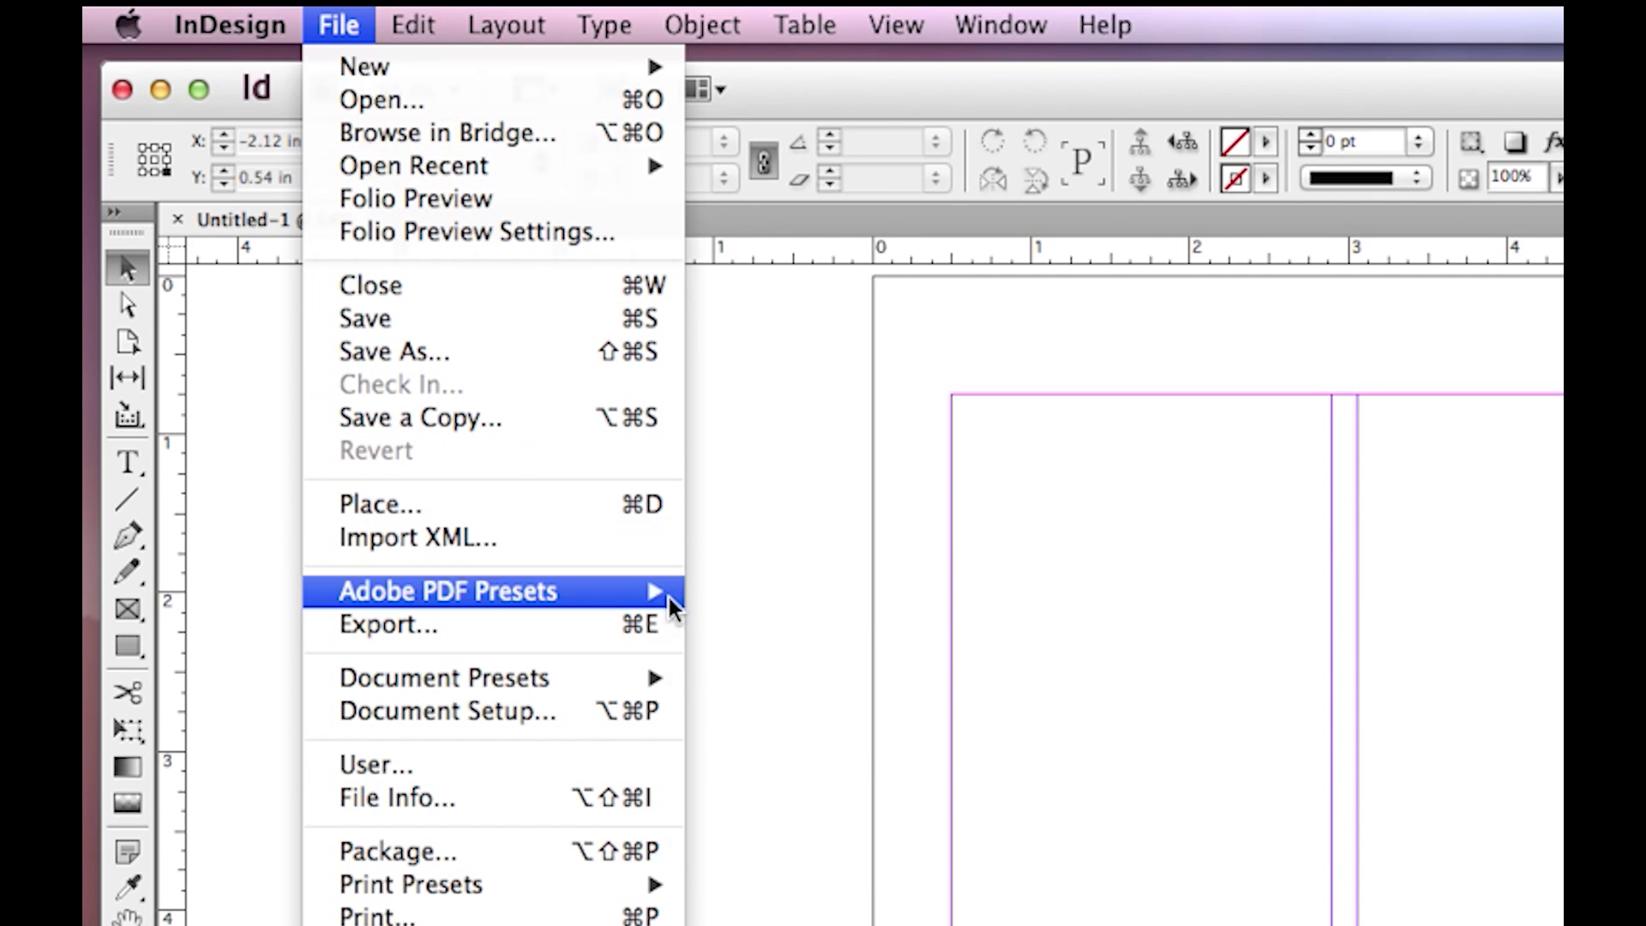
{"action": "mouse_move", "coordinate": [660, 600]}
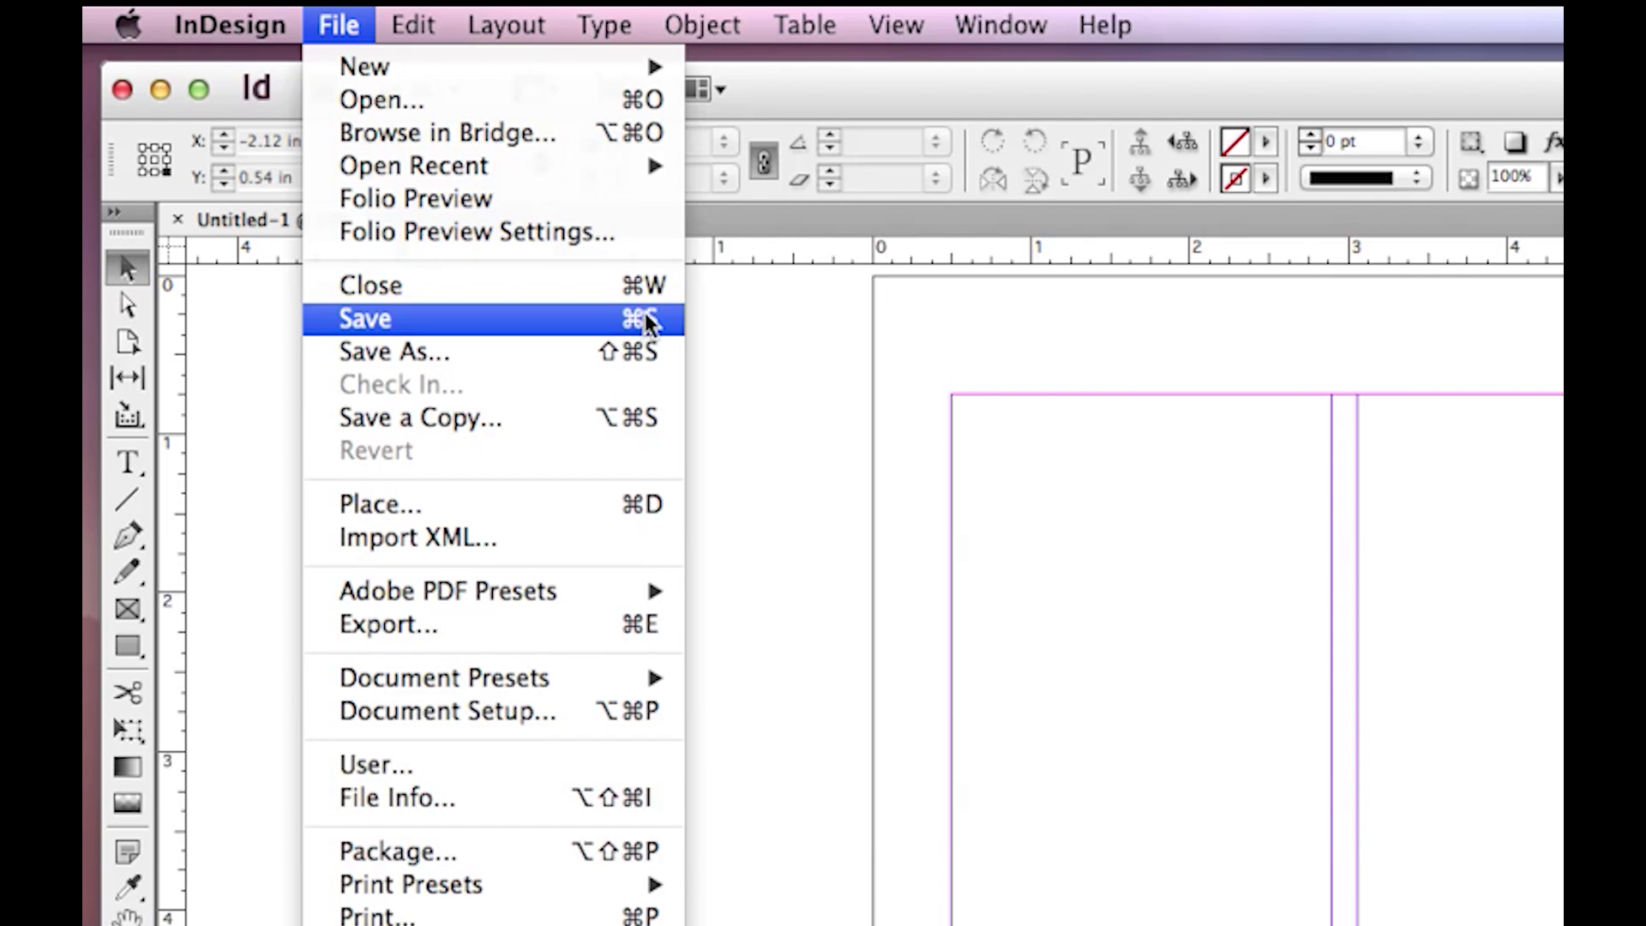
{"action": "mouse_move", "coordinate": [1016, 22]}
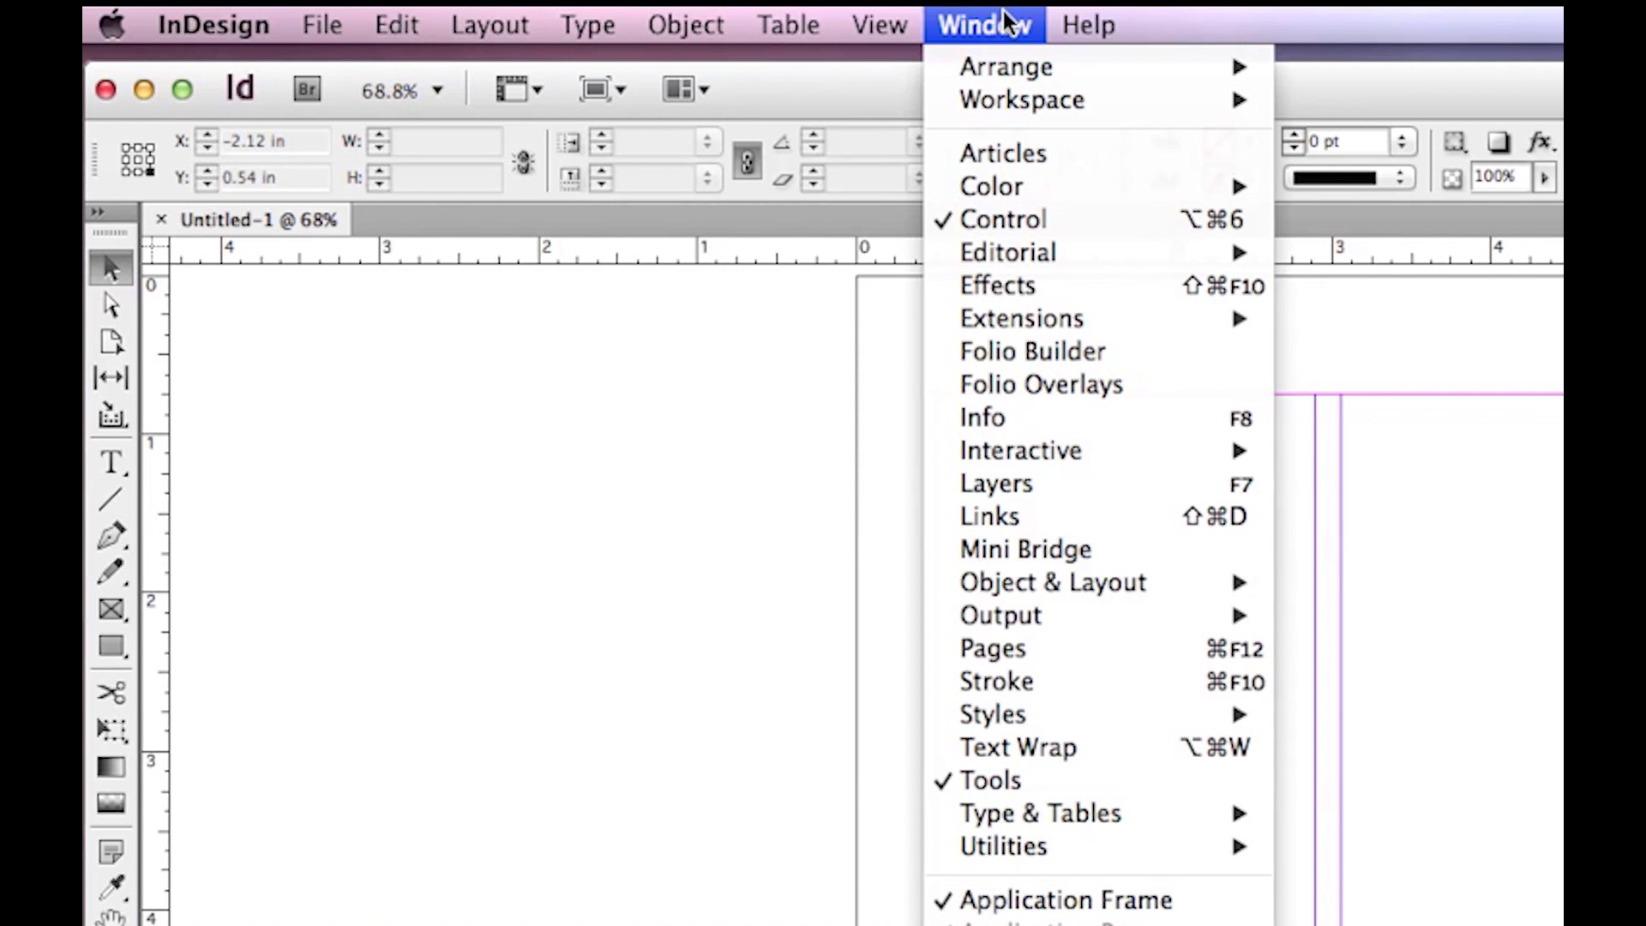
Show the Workspace submenu listing Mel's Workspace and the built-in presets, Essentials active.
{"action": "mouse_move", "coordinate": [1040, 99]}
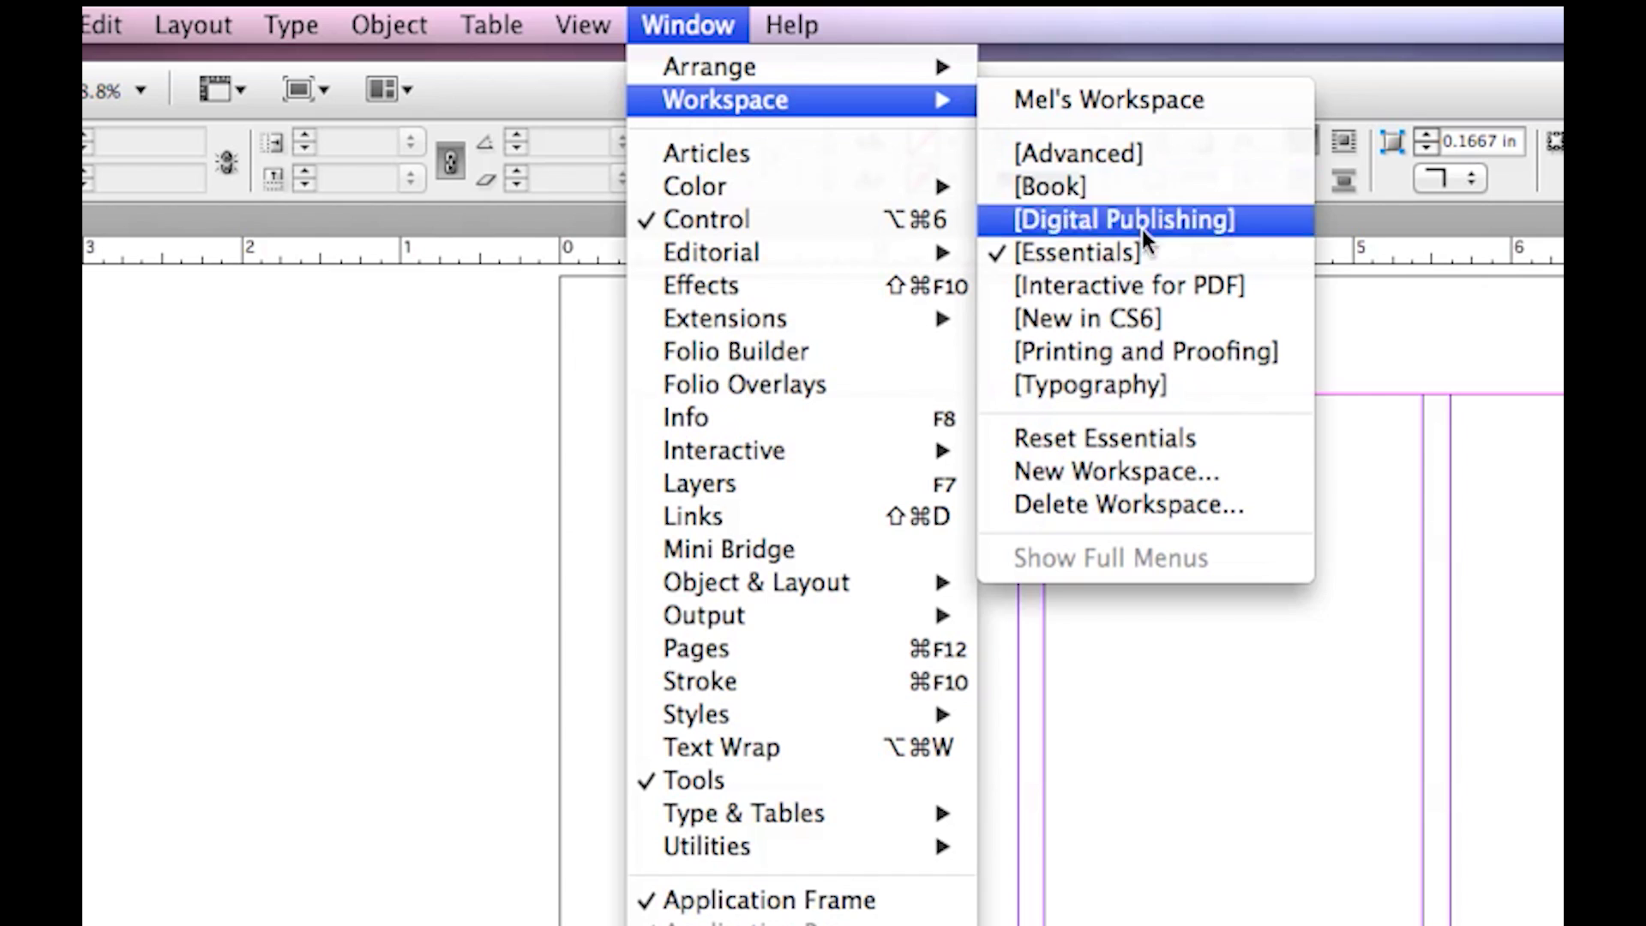
{"action": "left_click", "coordinate": [1127, 340]}
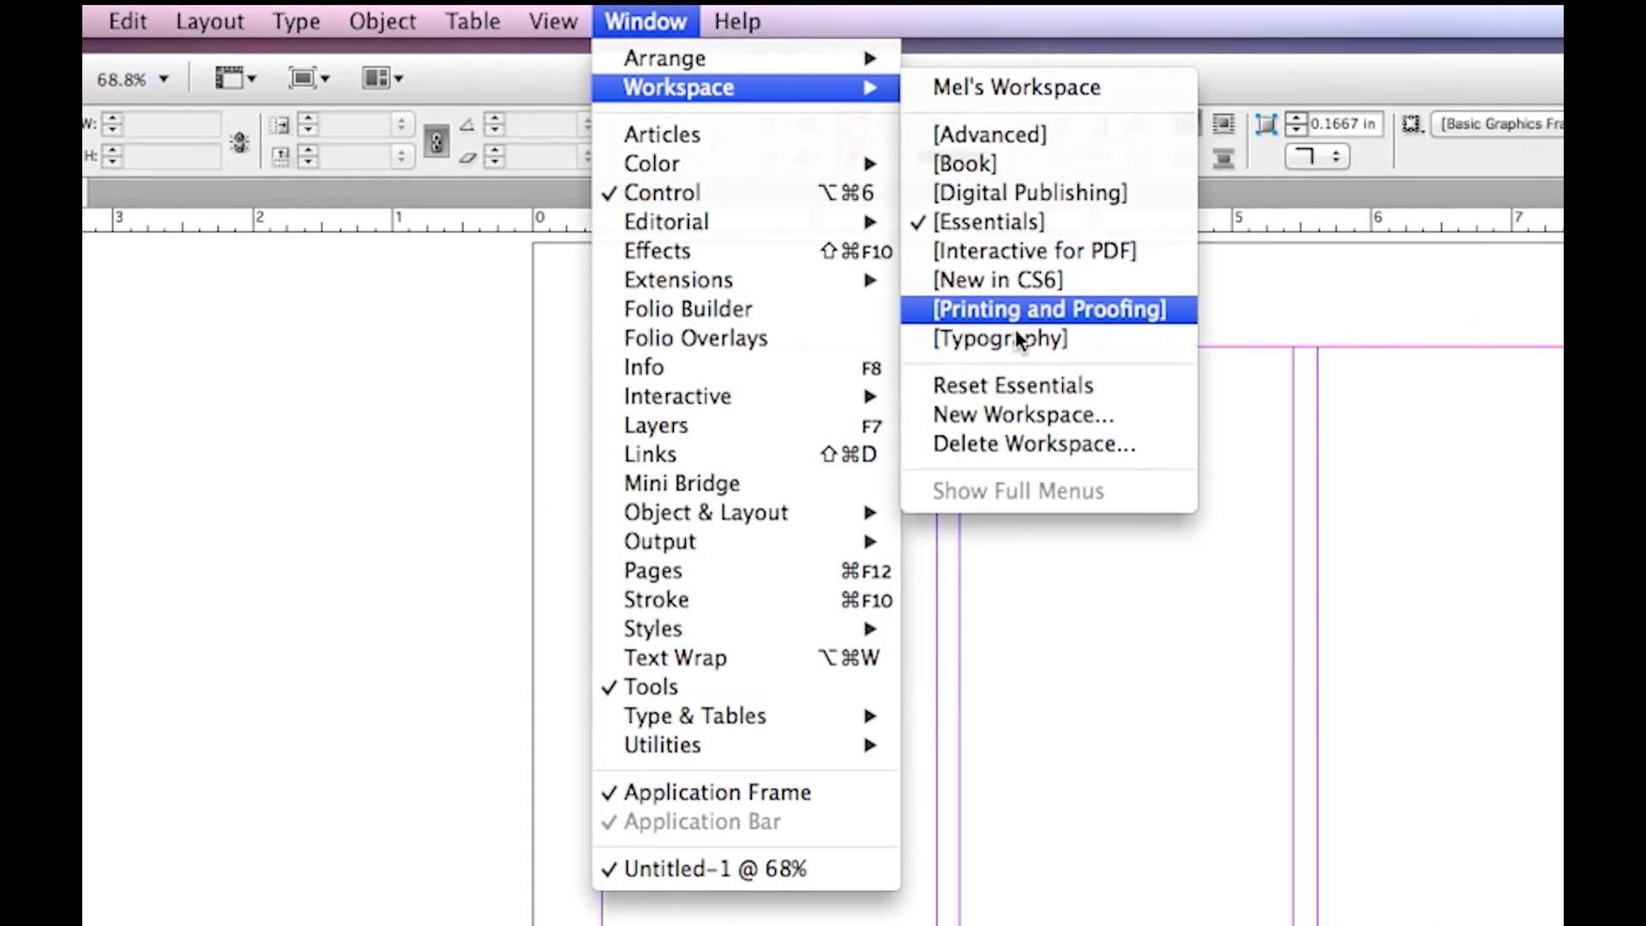
Switch to the Typography workspace and move the Layers panel over the third column, enlarging it.
{"action": "left_click", "coordinate": [879, 272]}
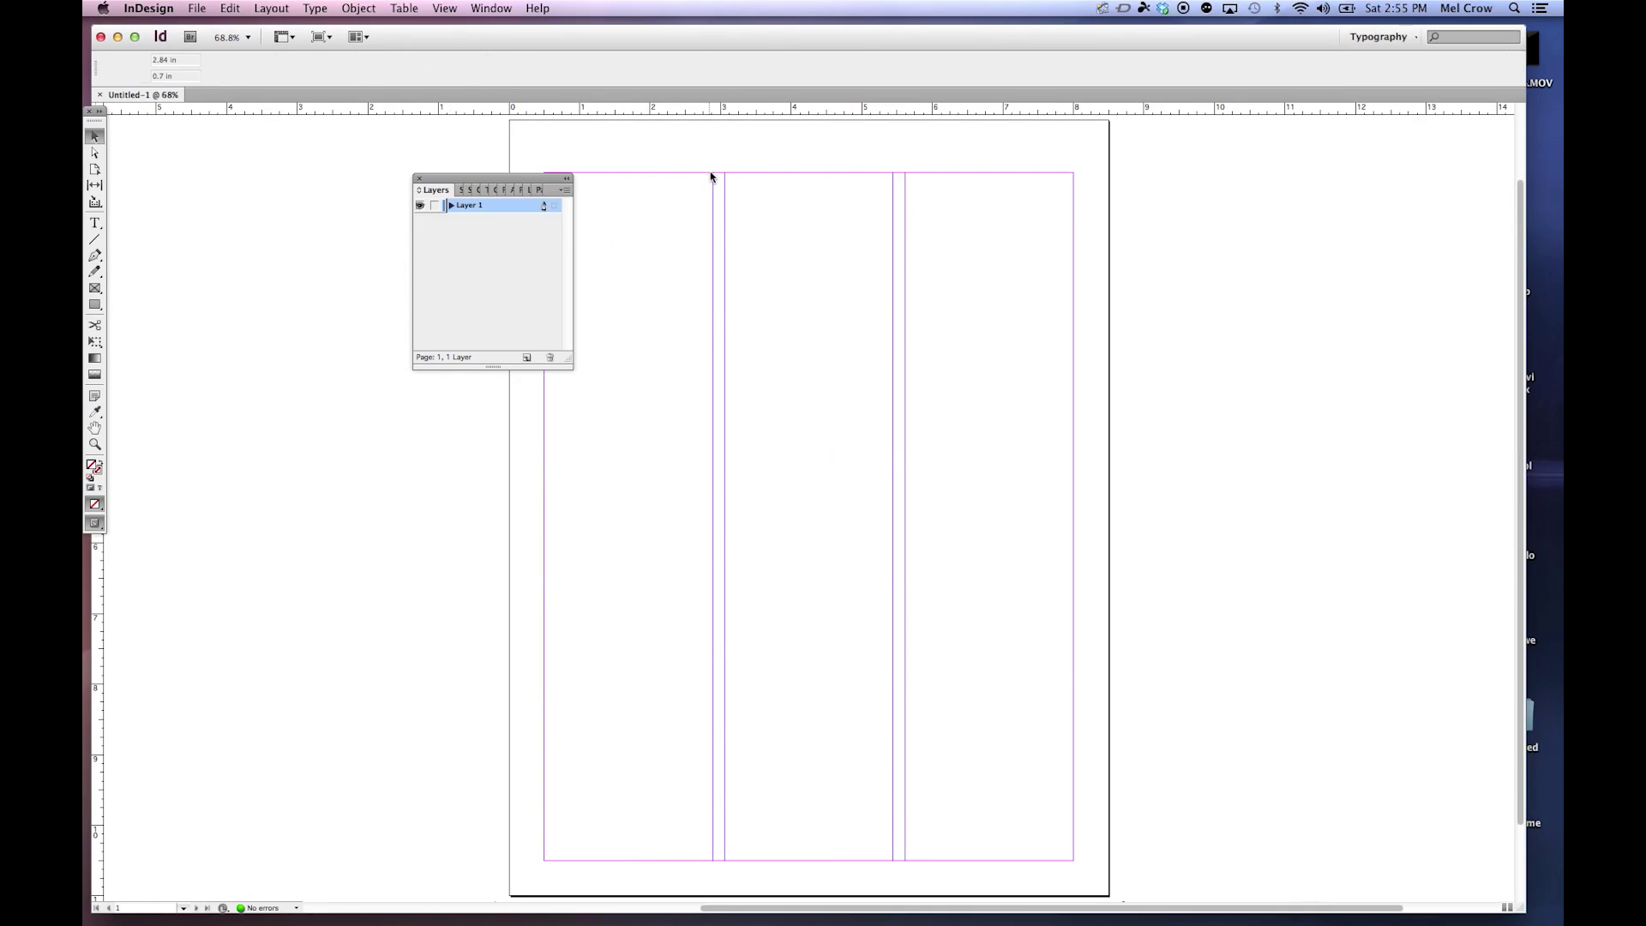
{"action": "left_click_drag", "start_coordinate": [524, 176], "coordinate": [971, 172]}
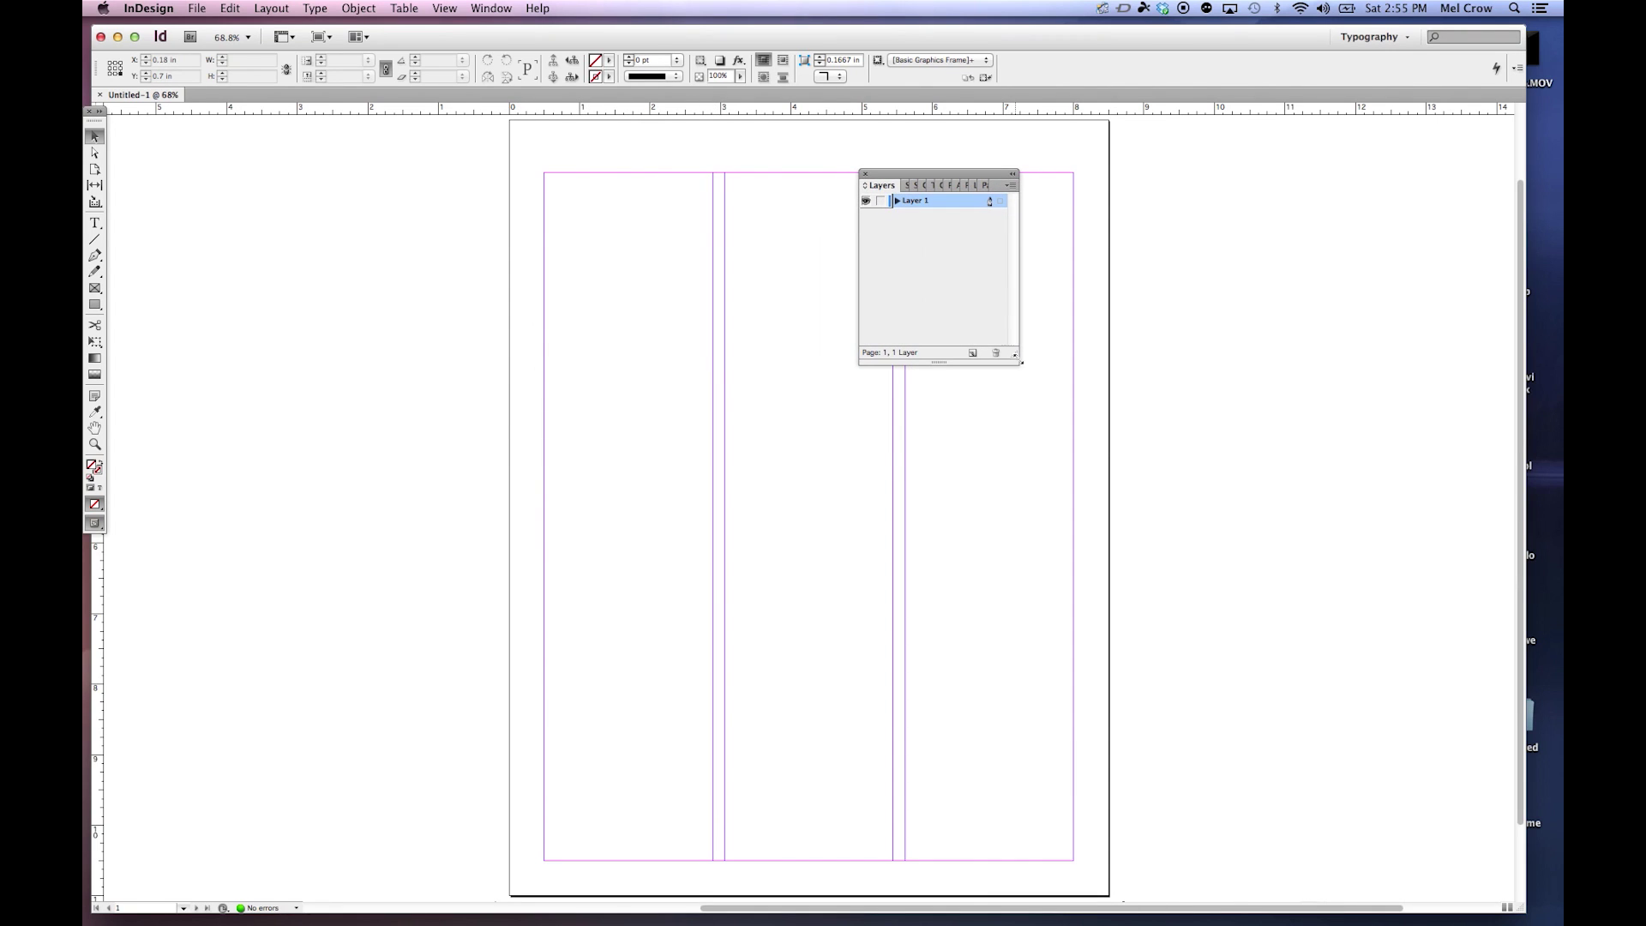
{"action": "left_click_drag", "start_coordinate": [1021, 362], "coordinate": [1060, 460]}
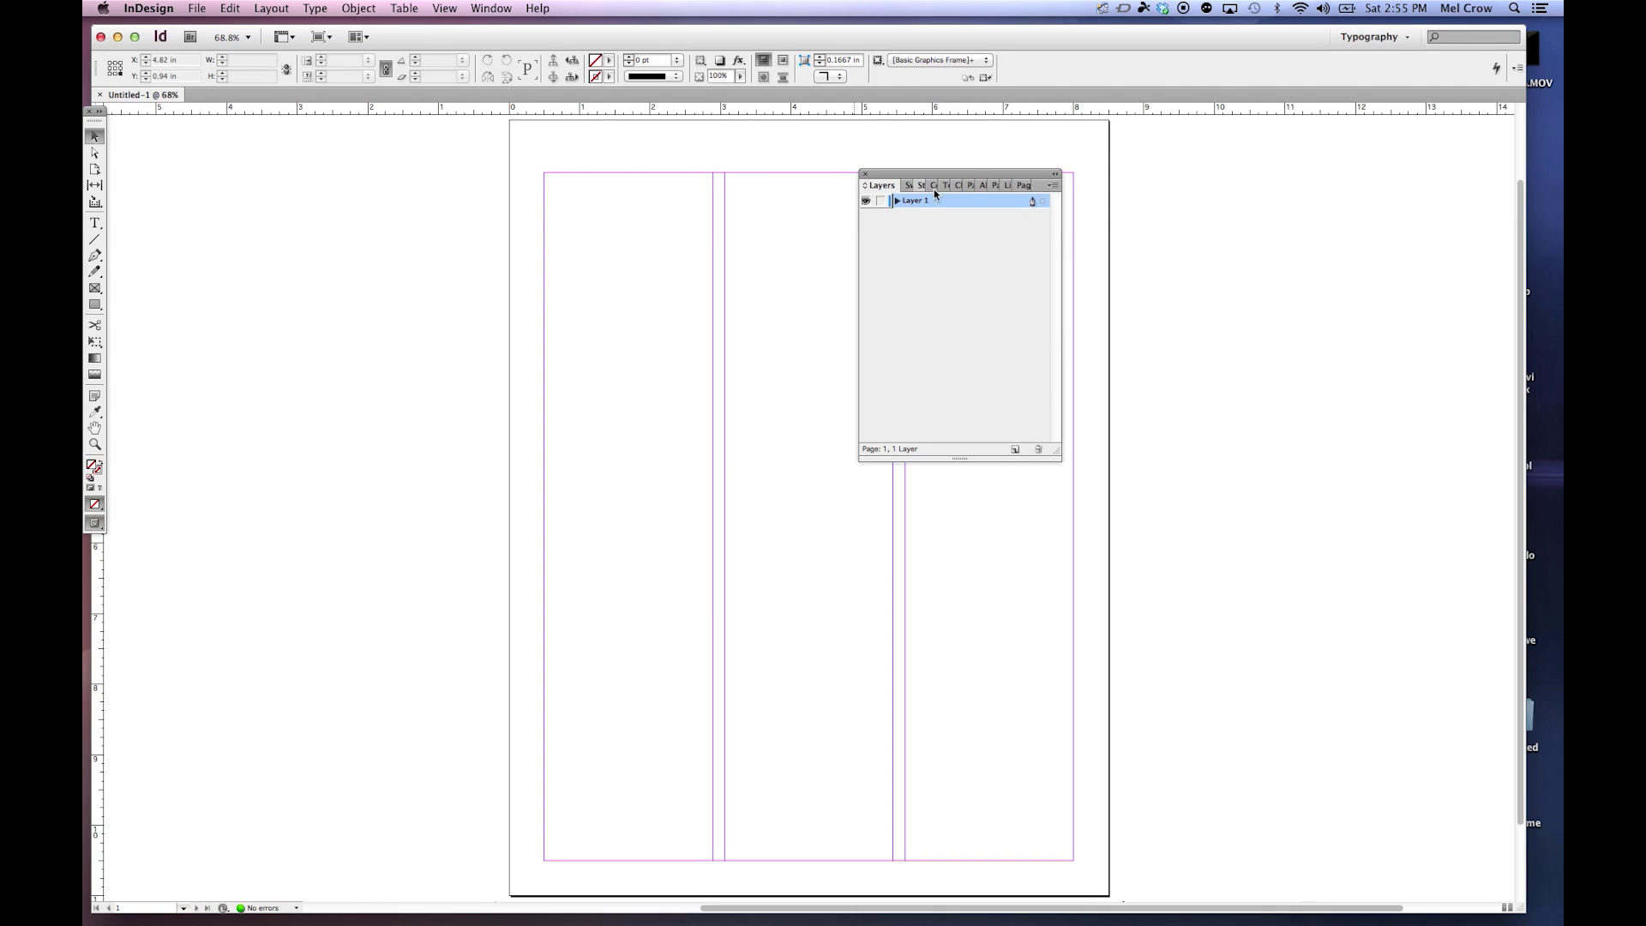
Switch the workspace back to Essentials.
{"action": "left_click", "coordinate": [491, 8]}
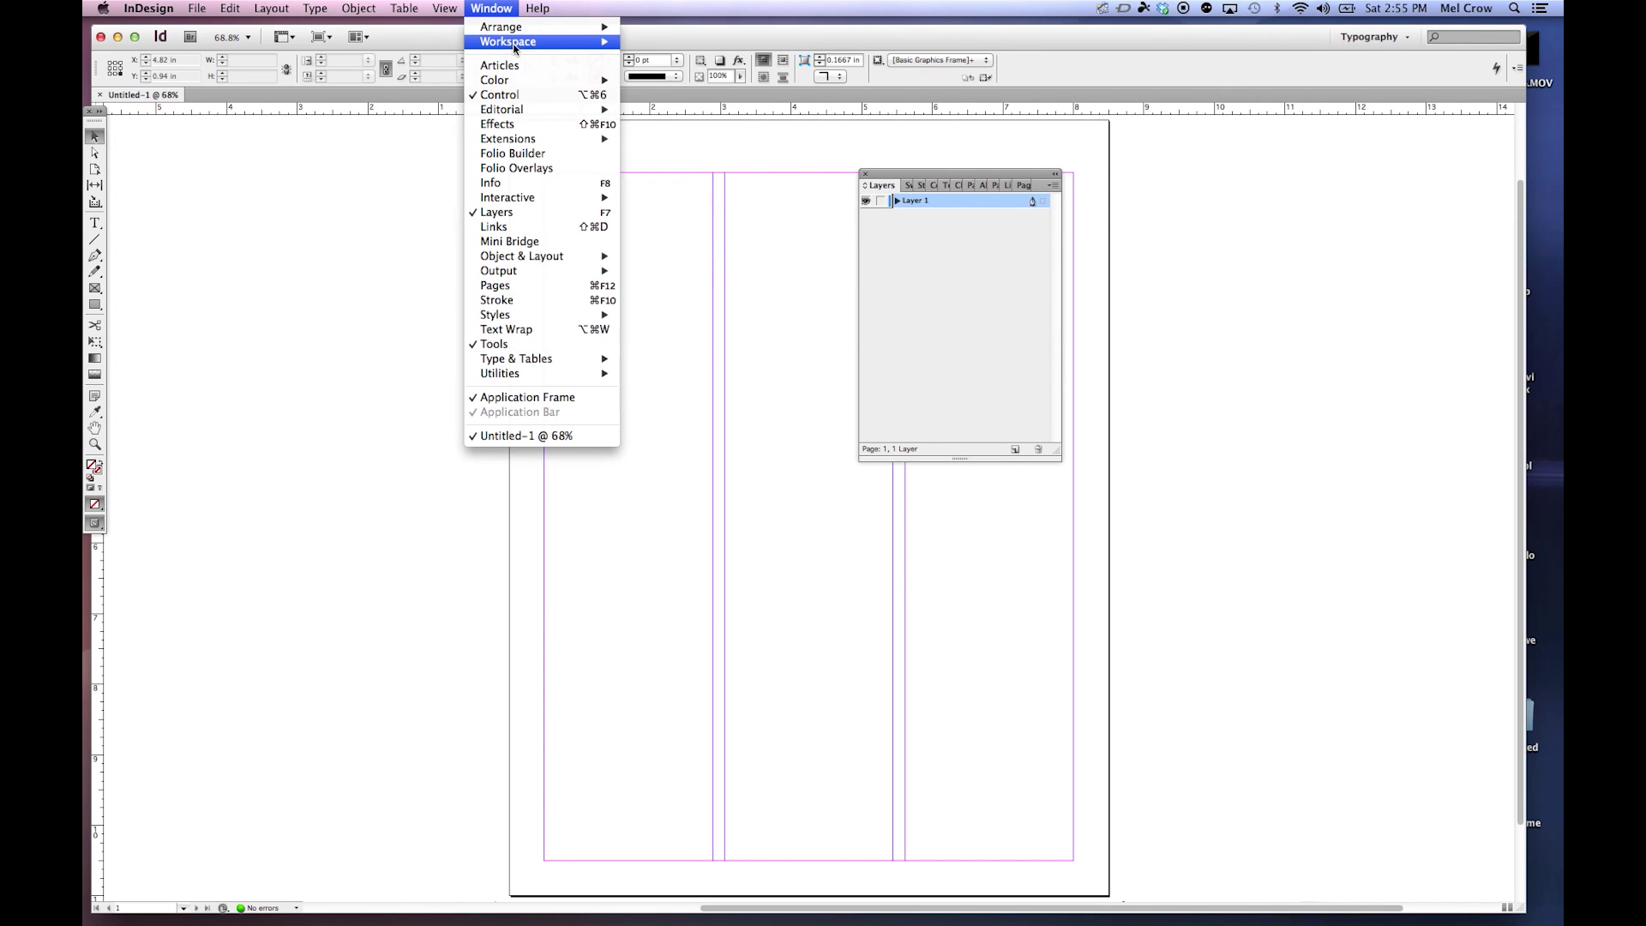
{"action": "mouse_move", "coordinate": [565, 41]}
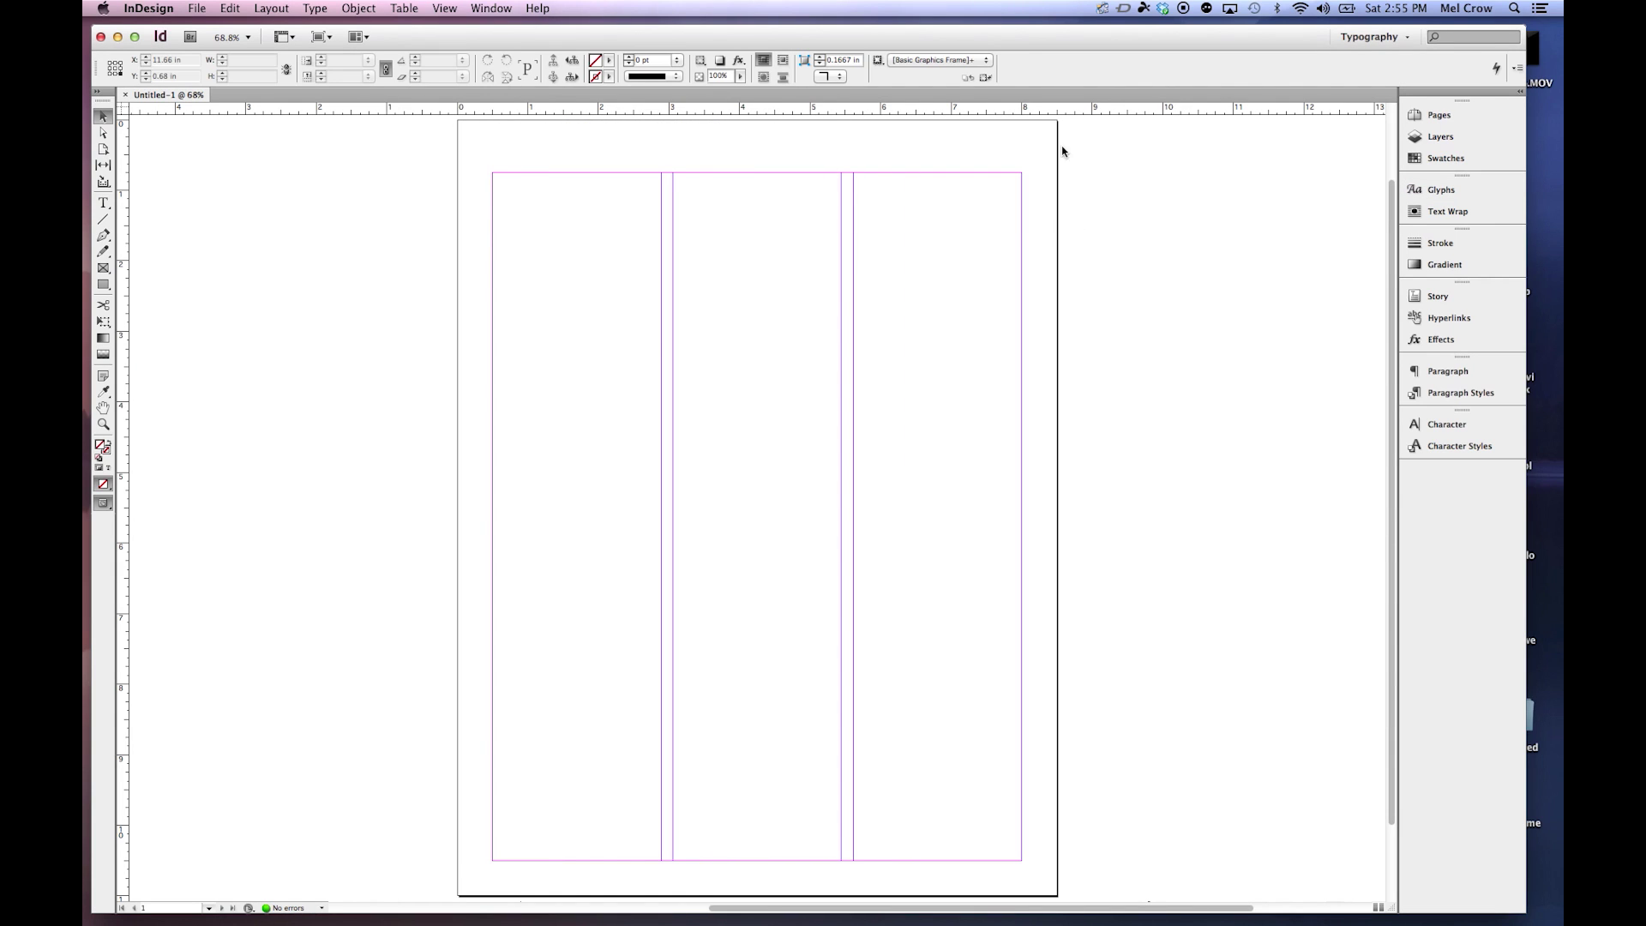
{"action": "left_click", "coordinate": [491, 9]}
{"action": "mouse_move", "coordinate": [503, 43]}
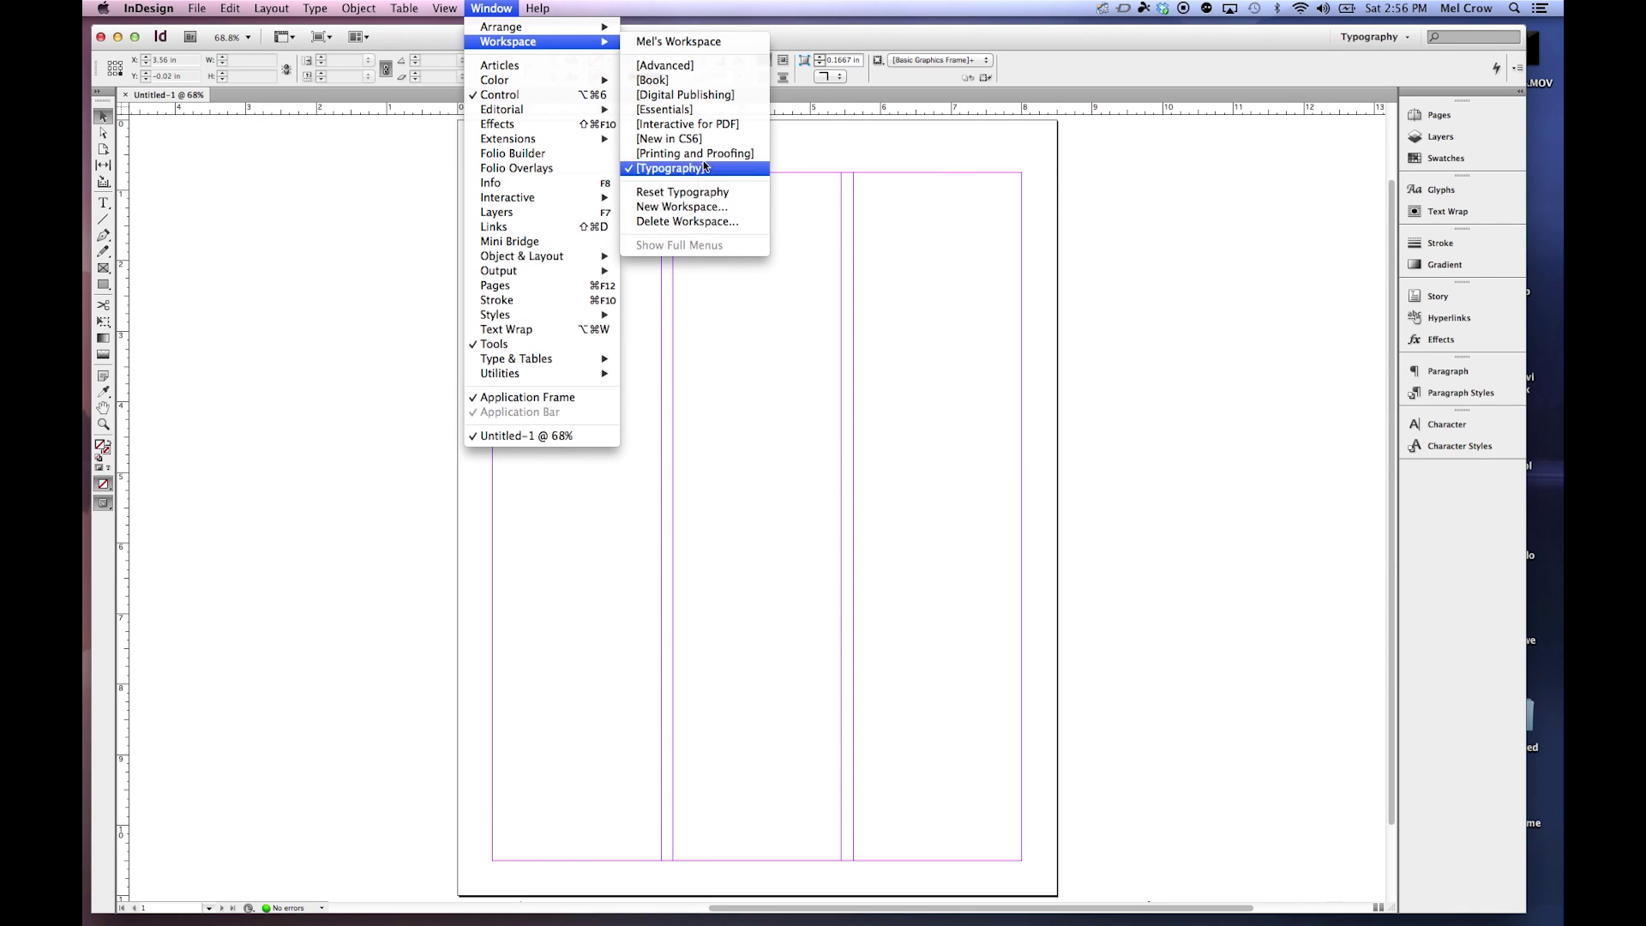
{"action": "left_click", "coordinate": [701, 110]}
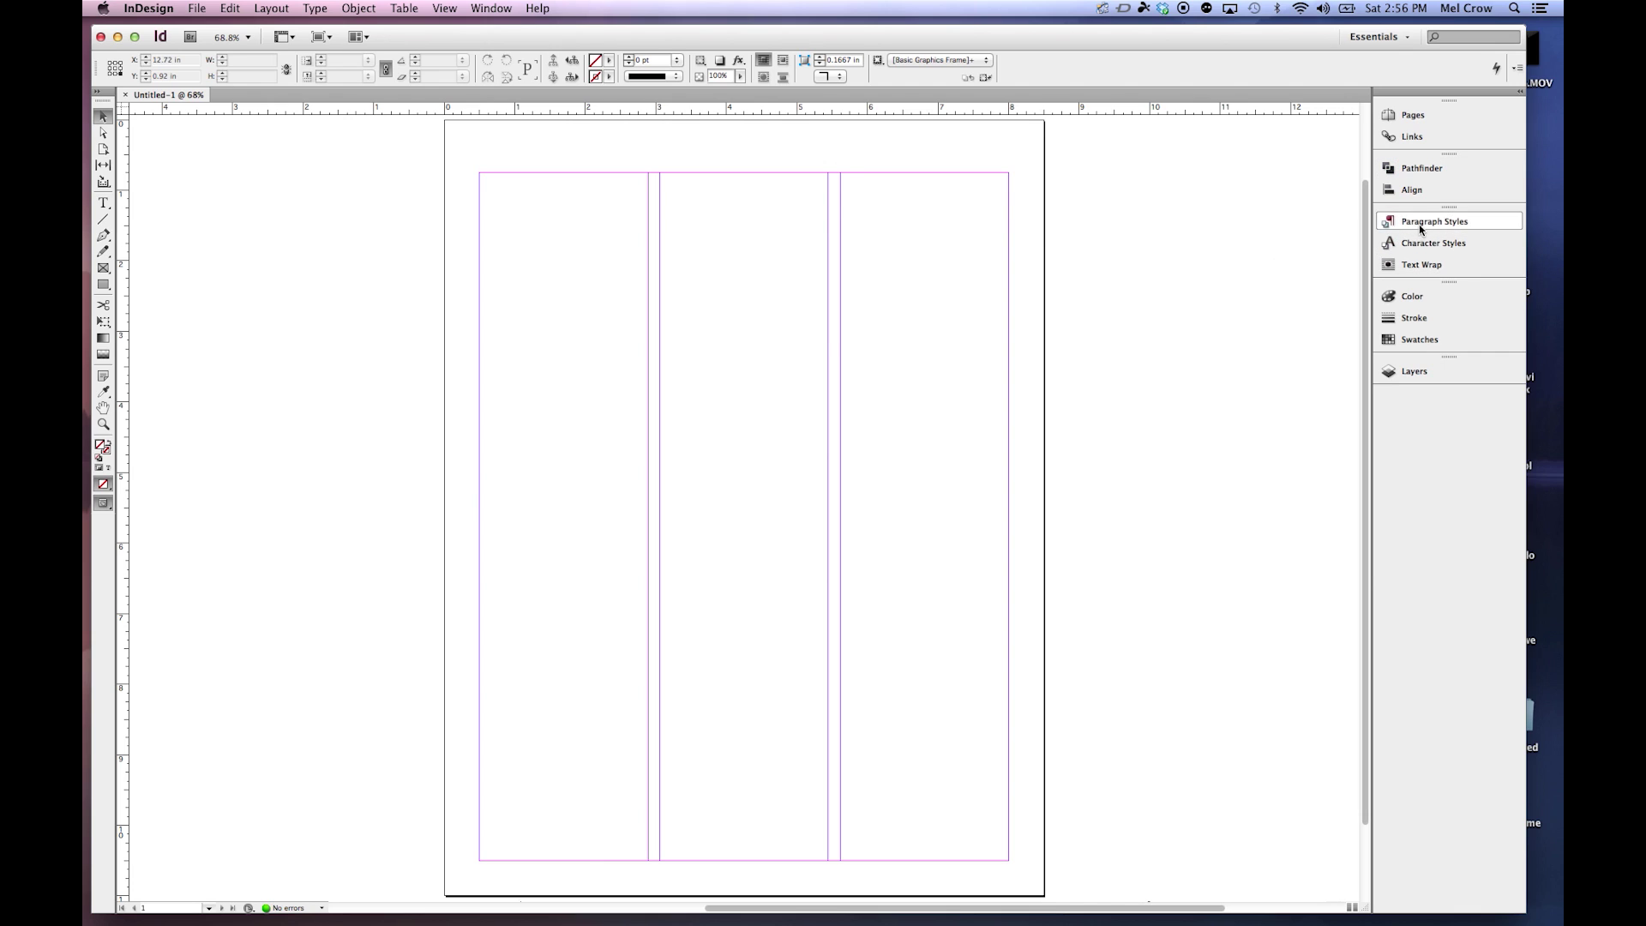
Reset Essentials to its default layout, then hide all panels with Tab.
{"action": "left_click", "coordinate": [495, 10]}
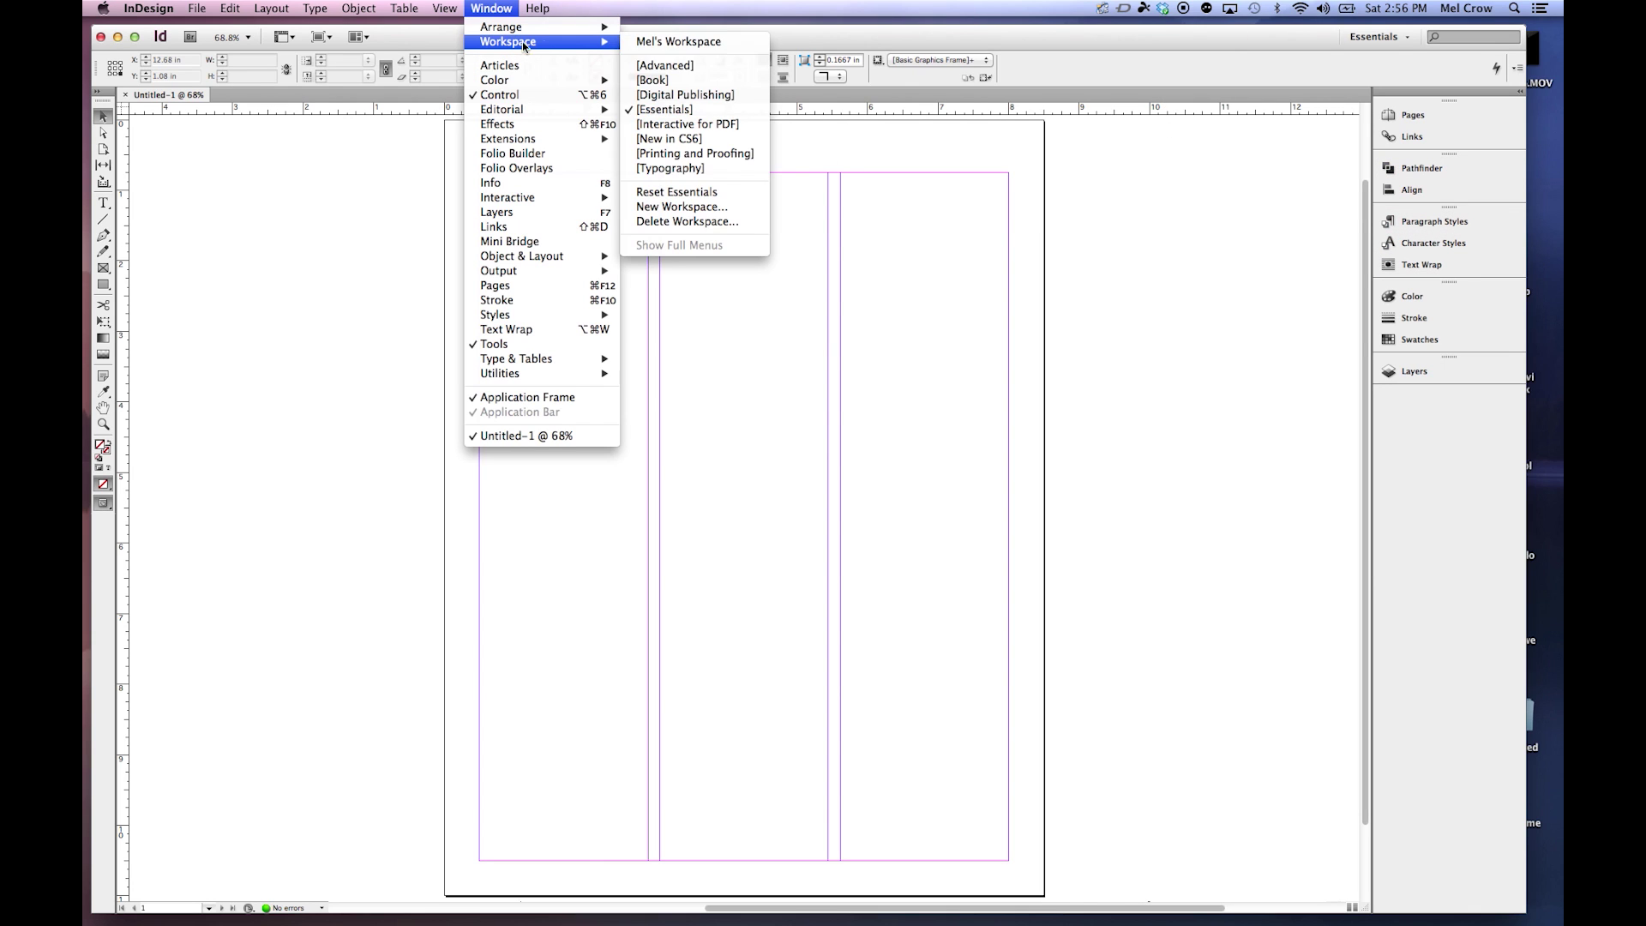
{"action": "left_click", "coordinate": [662, 194]}
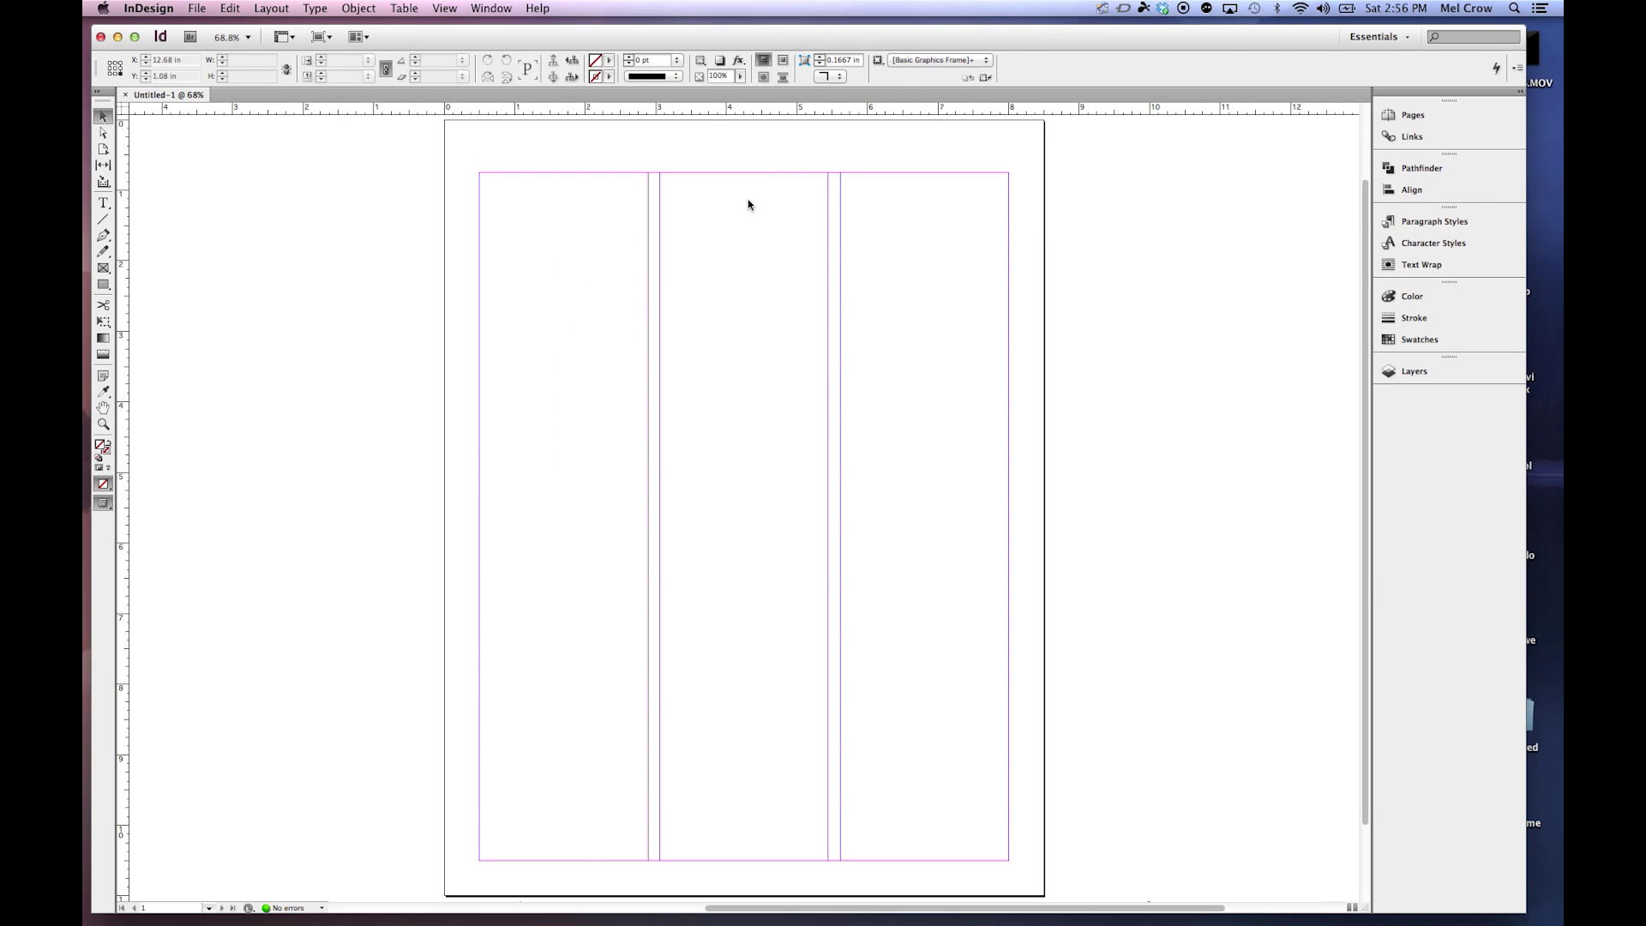
{"action": "key", "text": "Tab"}
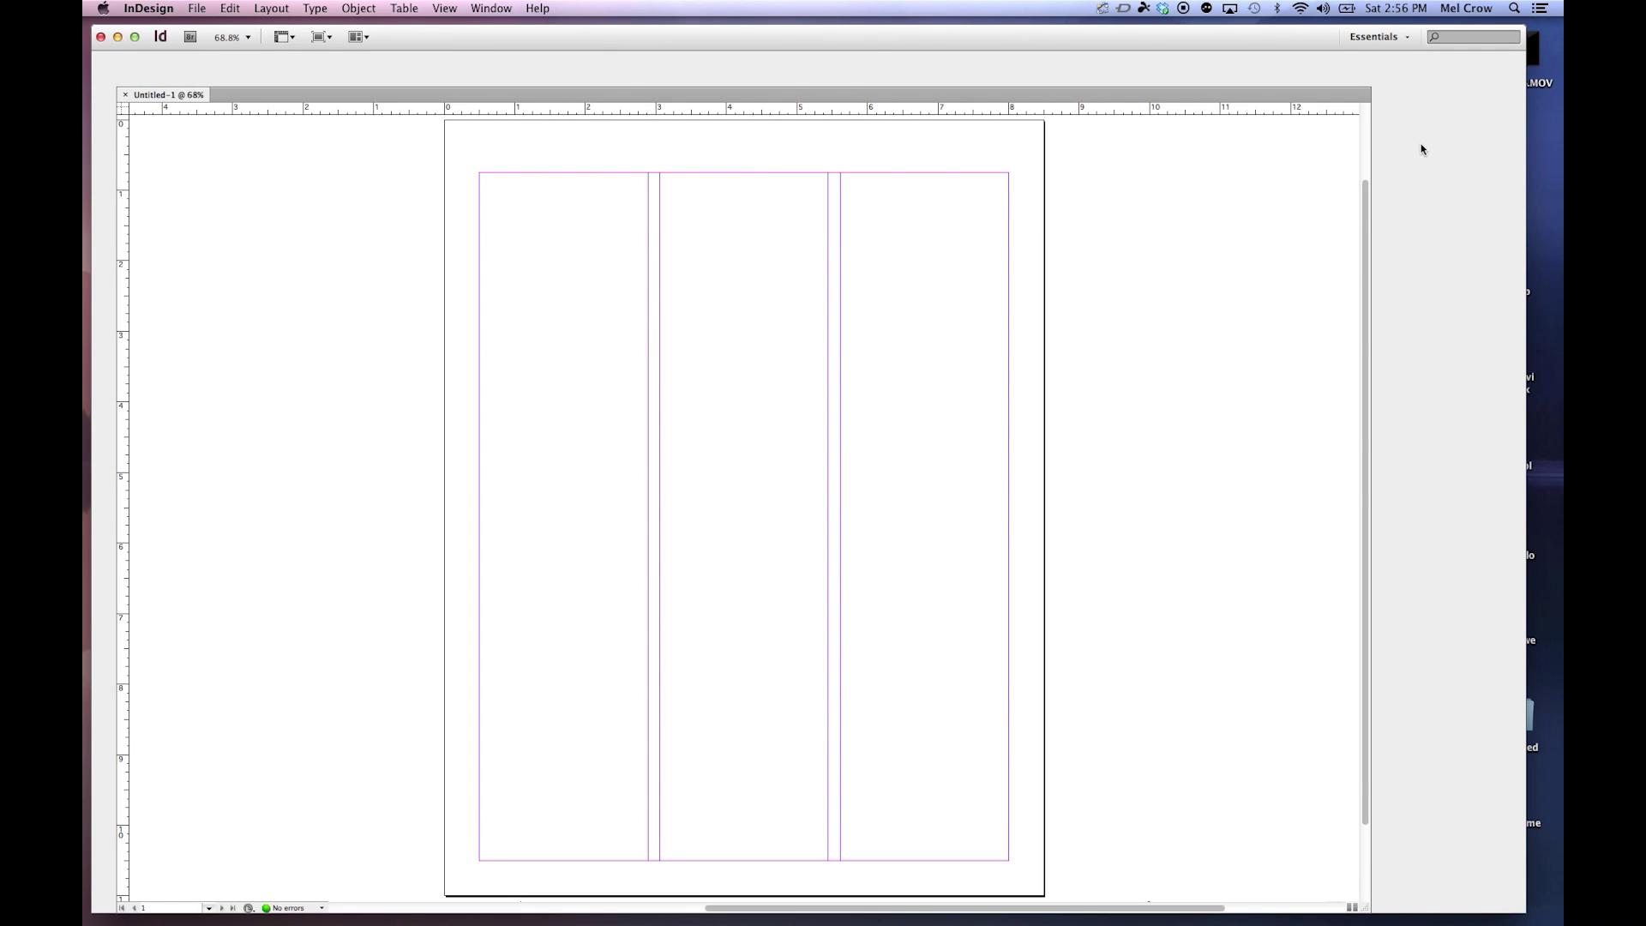
{"action": "key", "text": "Tab"}
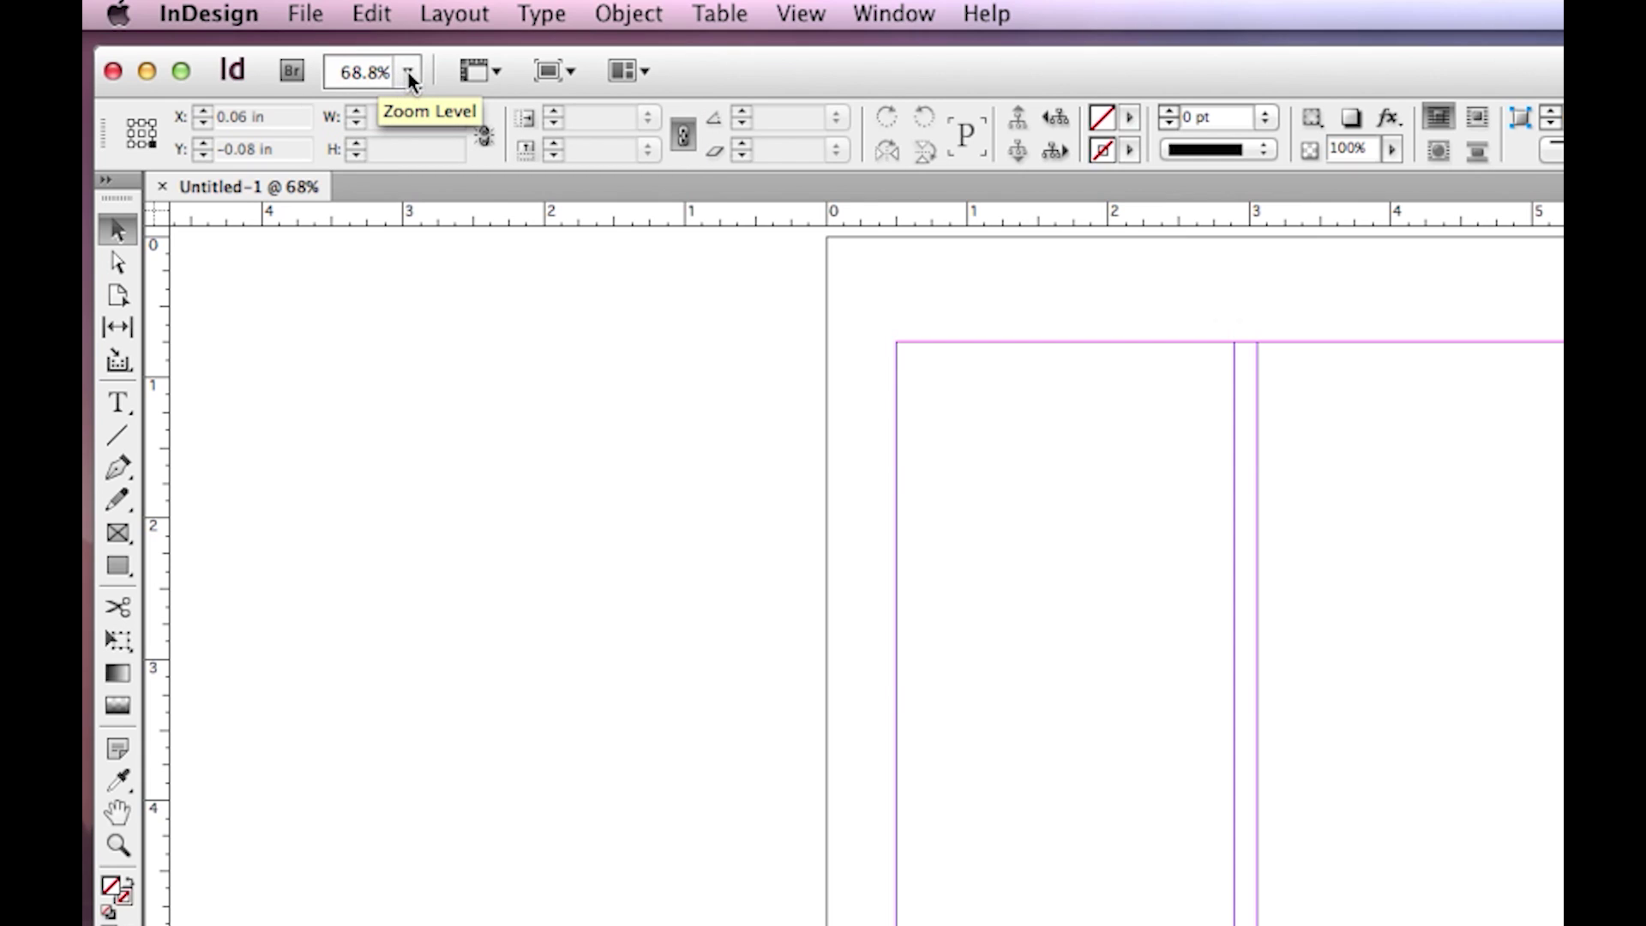
Zoom the view to 100%, then 5%, and finally 75% using the Zoom Level presets.
{"action": "left_click", "coordinate": [408, 72]}
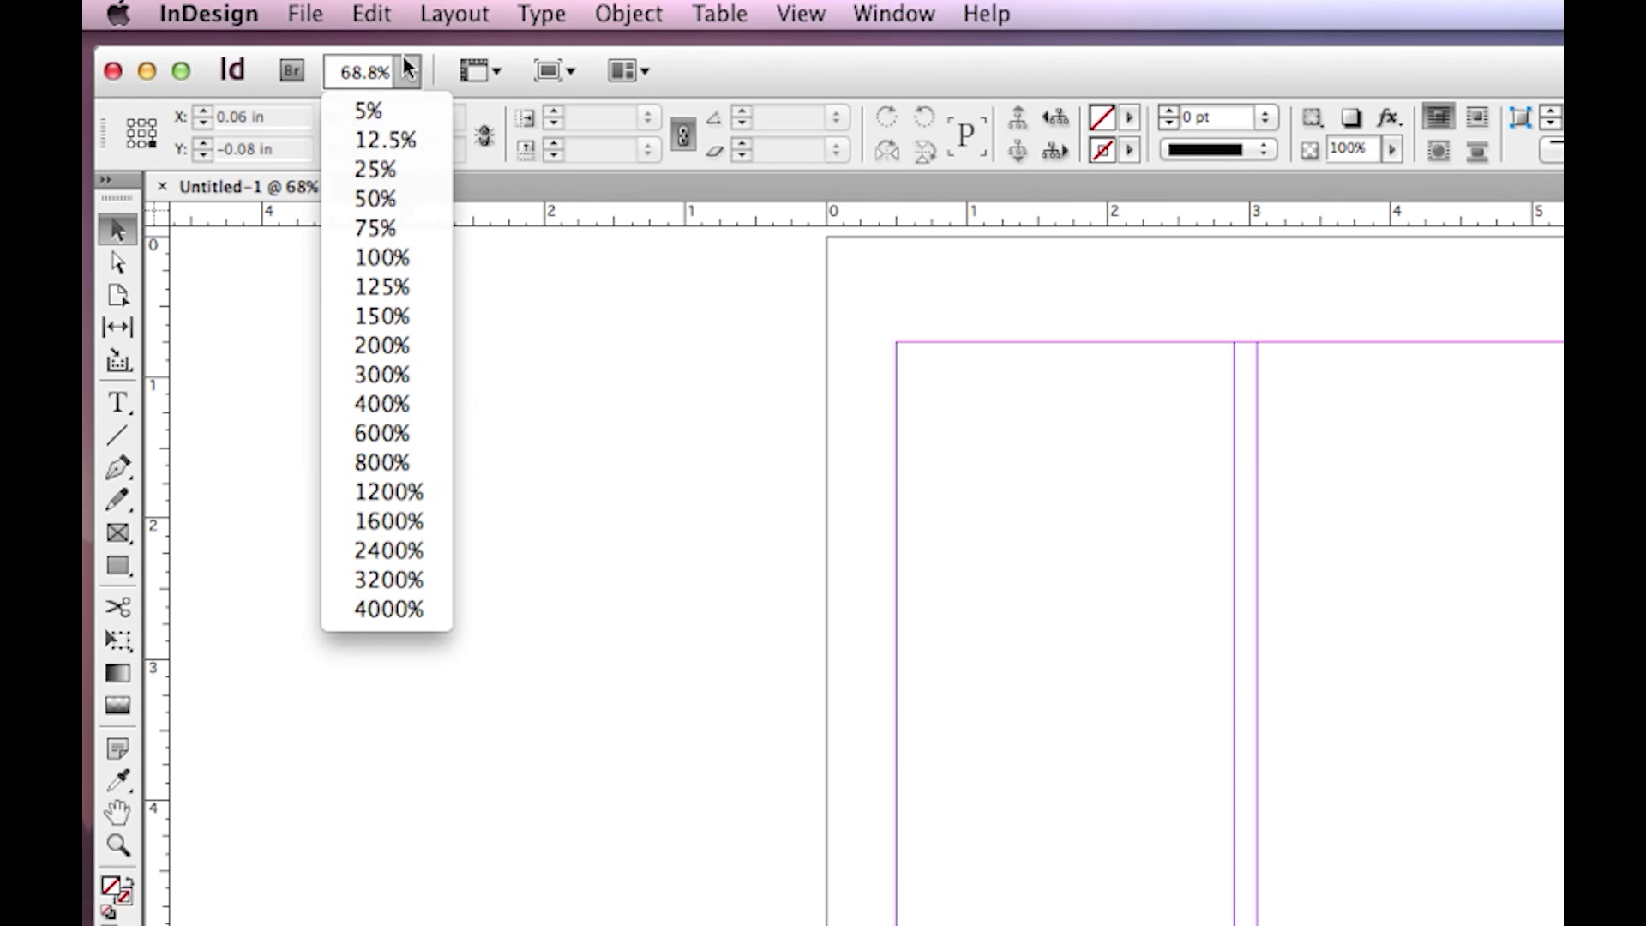
{"action": "left_click", "coordinate": [403, 260]}
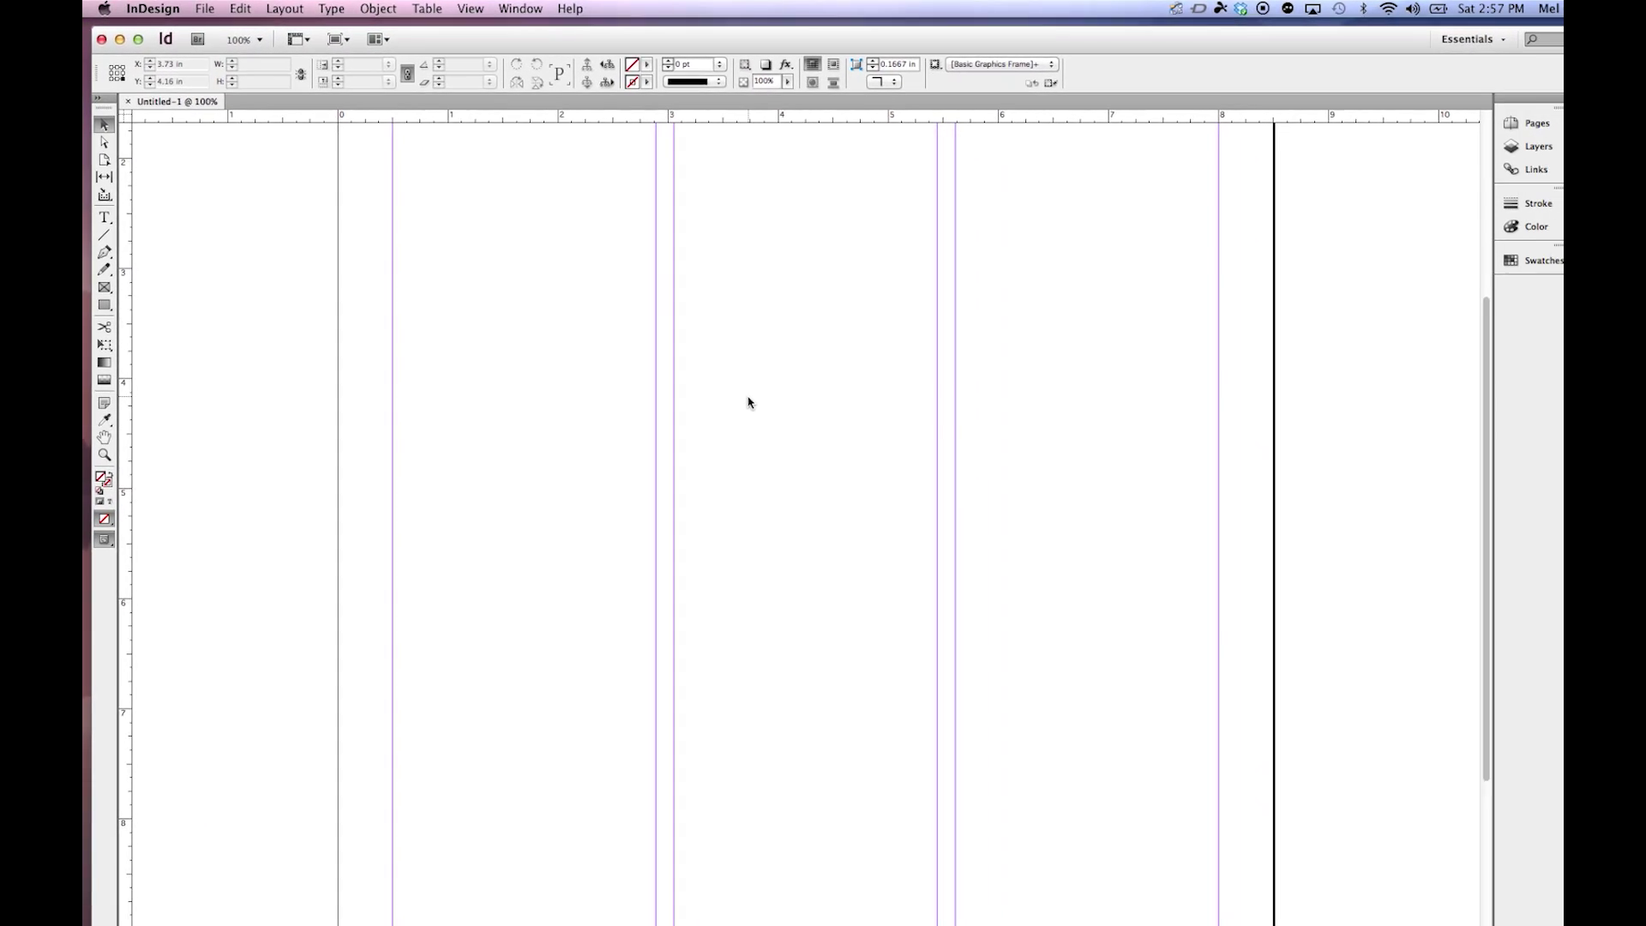
{"action": "left_click", "coordinate": [247, 38]}
{"action": "left_click", "coordinate": [233, 56]}
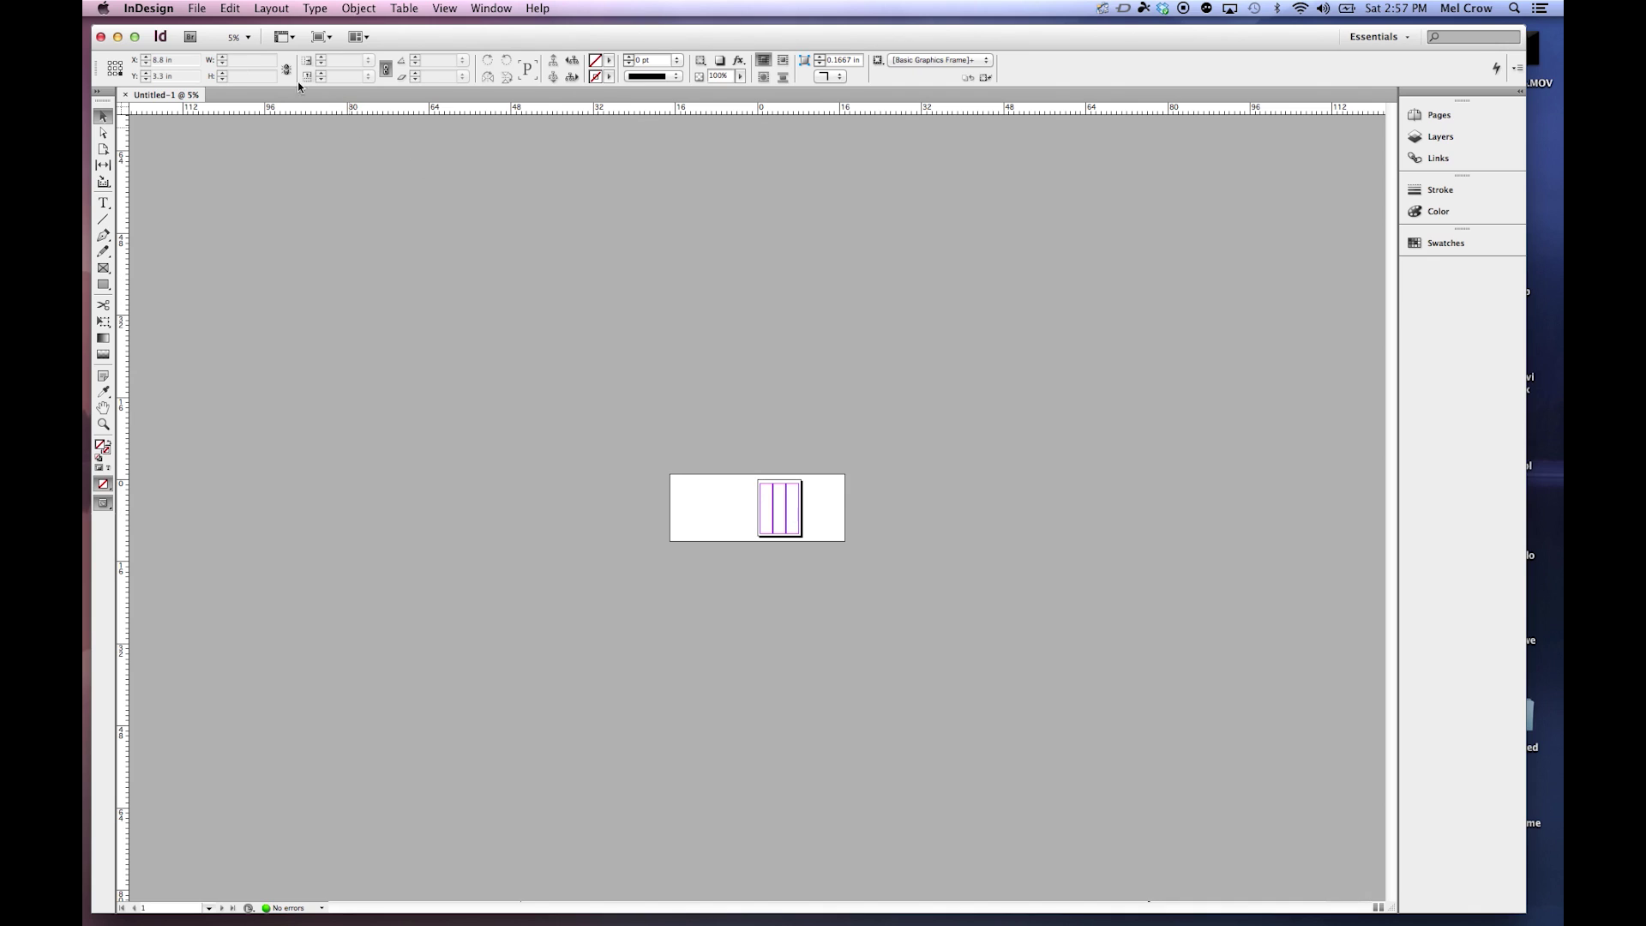
{"action": "left_click", "coordinate": [248, 37]}
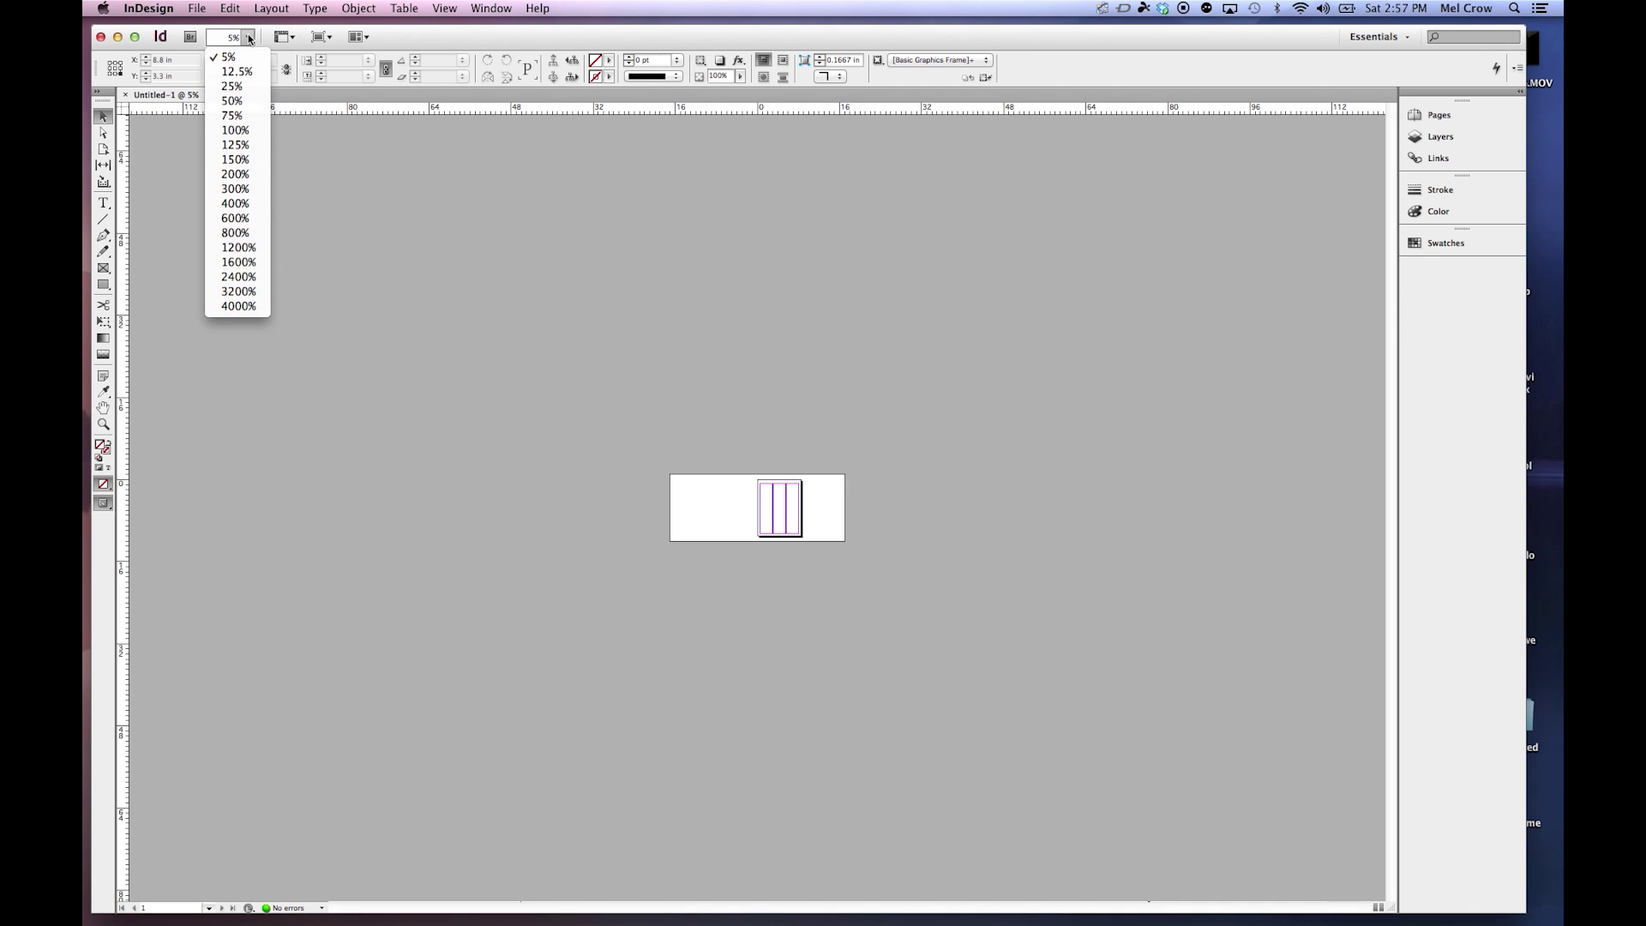
{"action": "left_click", "coordinate": [245, 116]}
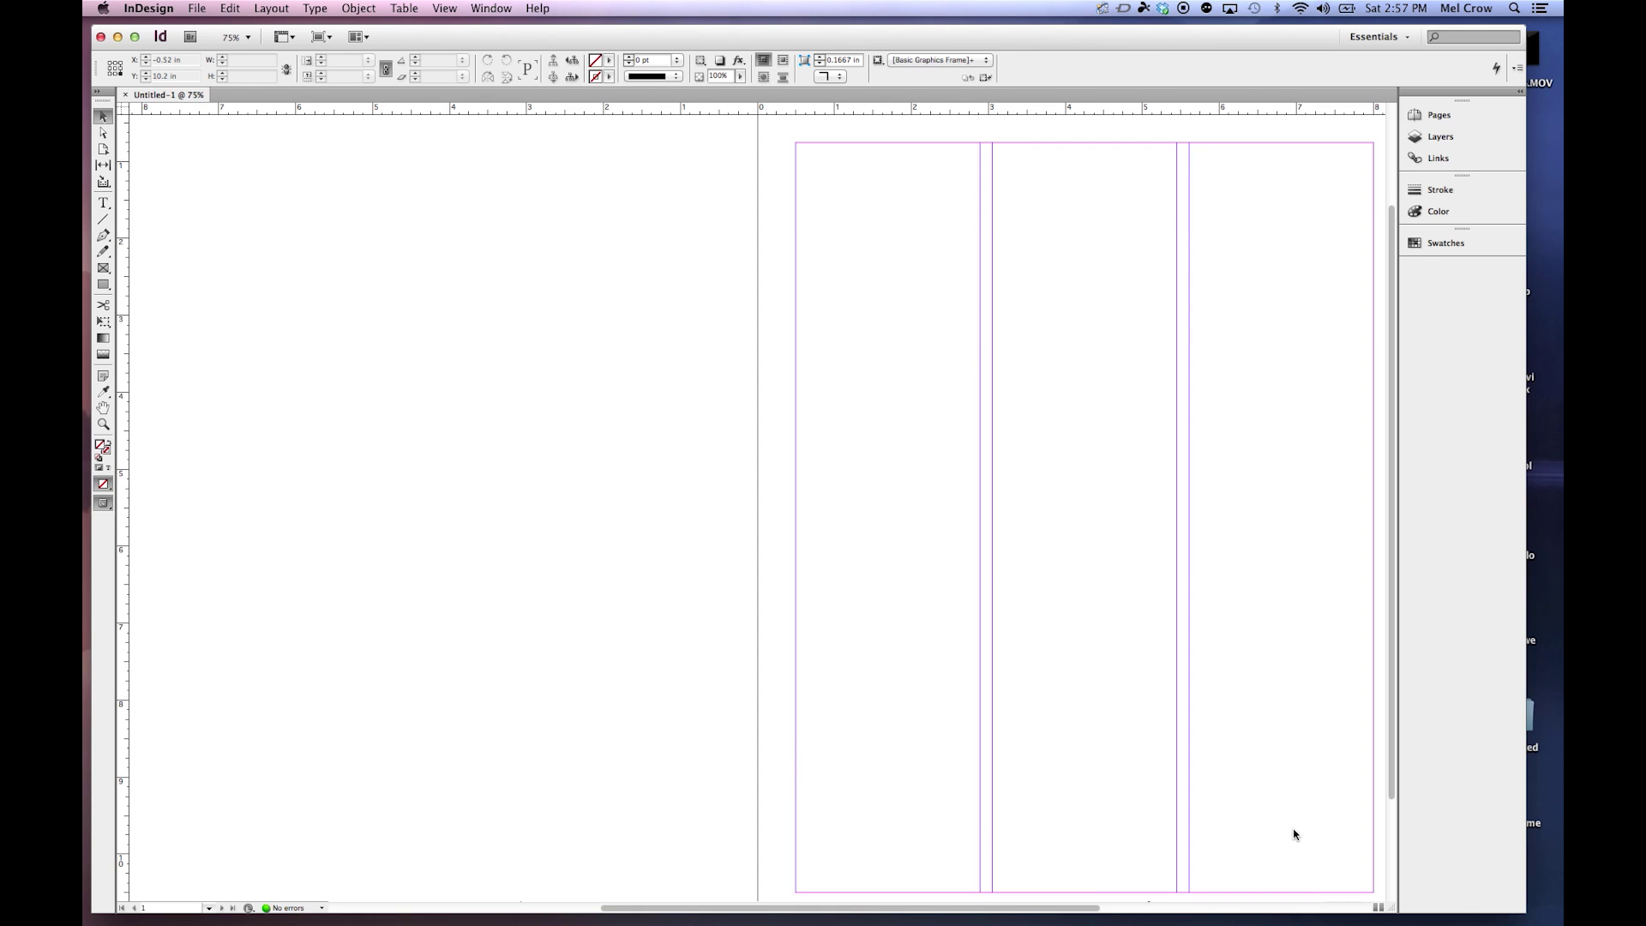
Pan the page view around with the Hand tool, moving it left, down, right and up.
{"action": "left_click_drag", "start_coordinate": [1393, 696], "coordinate": [1397, 765]}
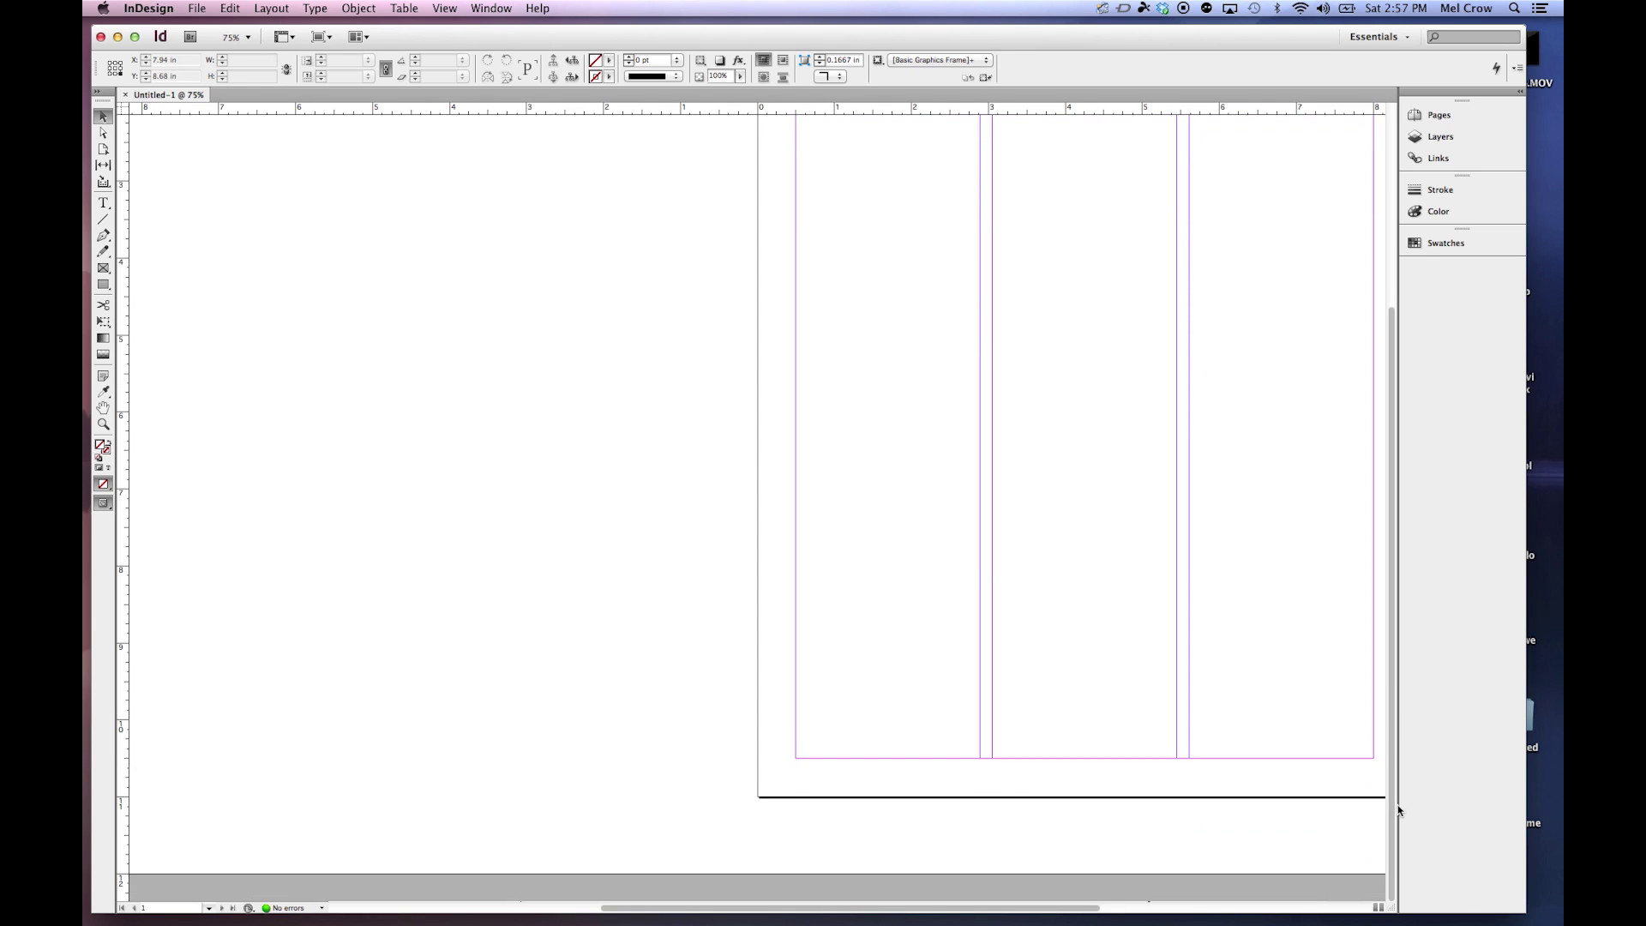
{"action": "scroll", "coordinate": [1172, 852], "scroll_direction": "up", "scroll_amount": 5}
{"action": "scroll", "coordinate": [1094, 679], "scroll_direction": "right", "scroll_amount": 3}
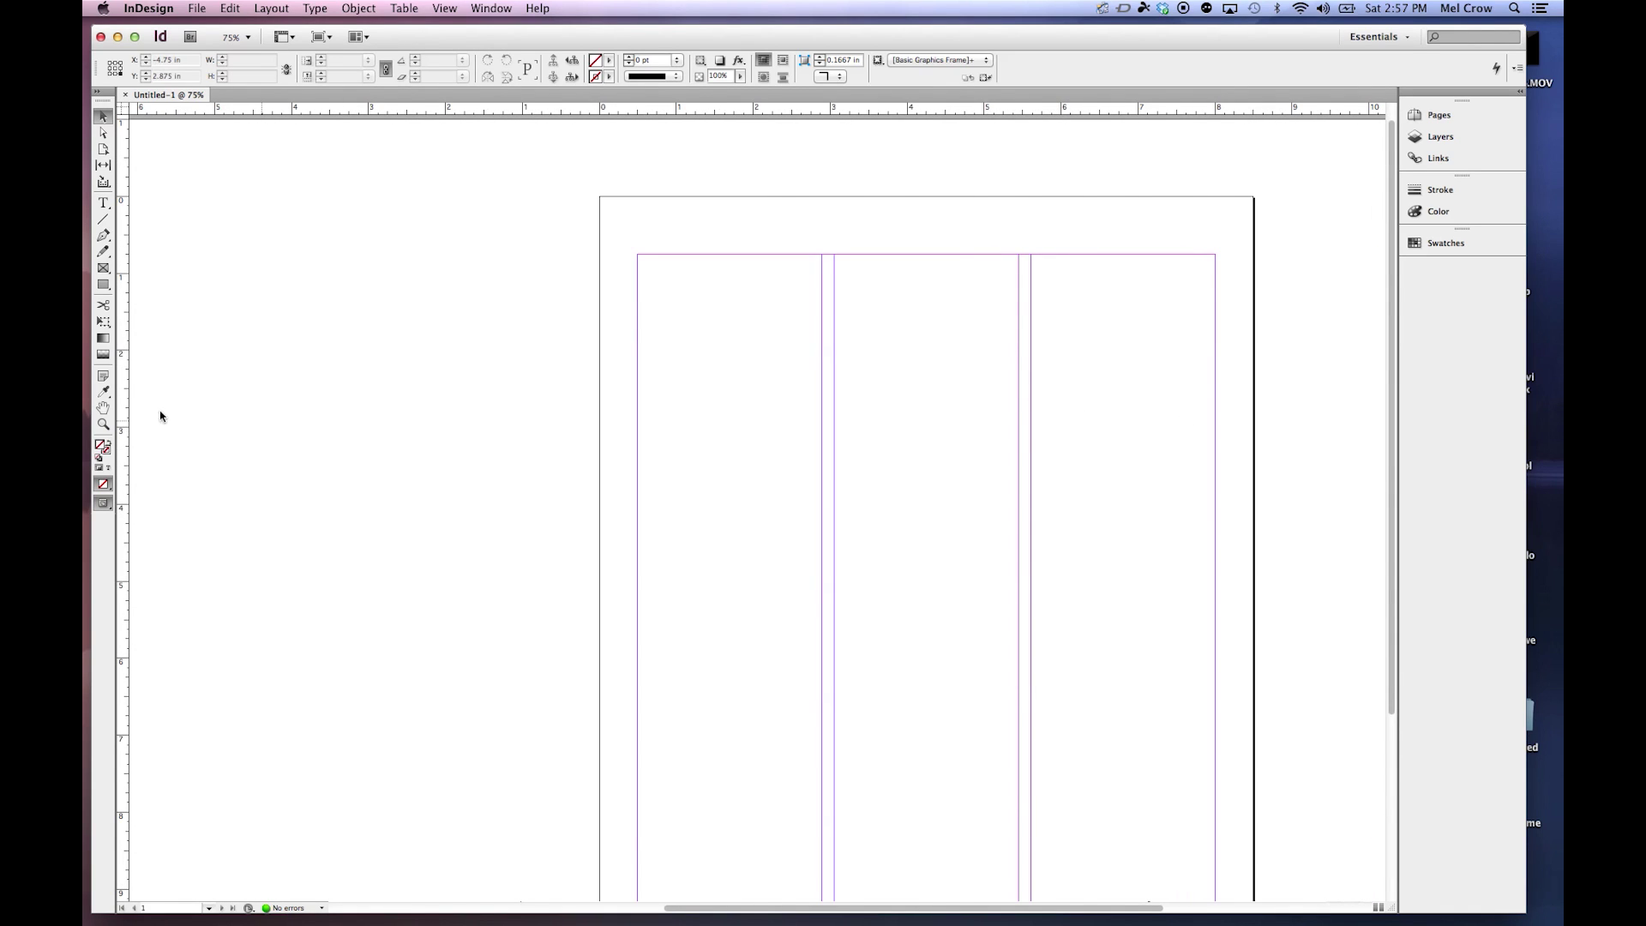
{"action": "left_click", "coordinate": [104, 411]}
{"action": "mouse_move", "coordinate": [952, 487]}
{"action": "left_mouse_down"}
{"action": "mouse_move", "coordinate": [944, 408]}
{"action": "mouse_move", "coordinate": [772, 414]}
{"action": "mouse_move", "coordinate": [632, 497]}
{"action": "mouse_move", "coordinate": [958, 503]}
{"action": "left_mouse_up"}
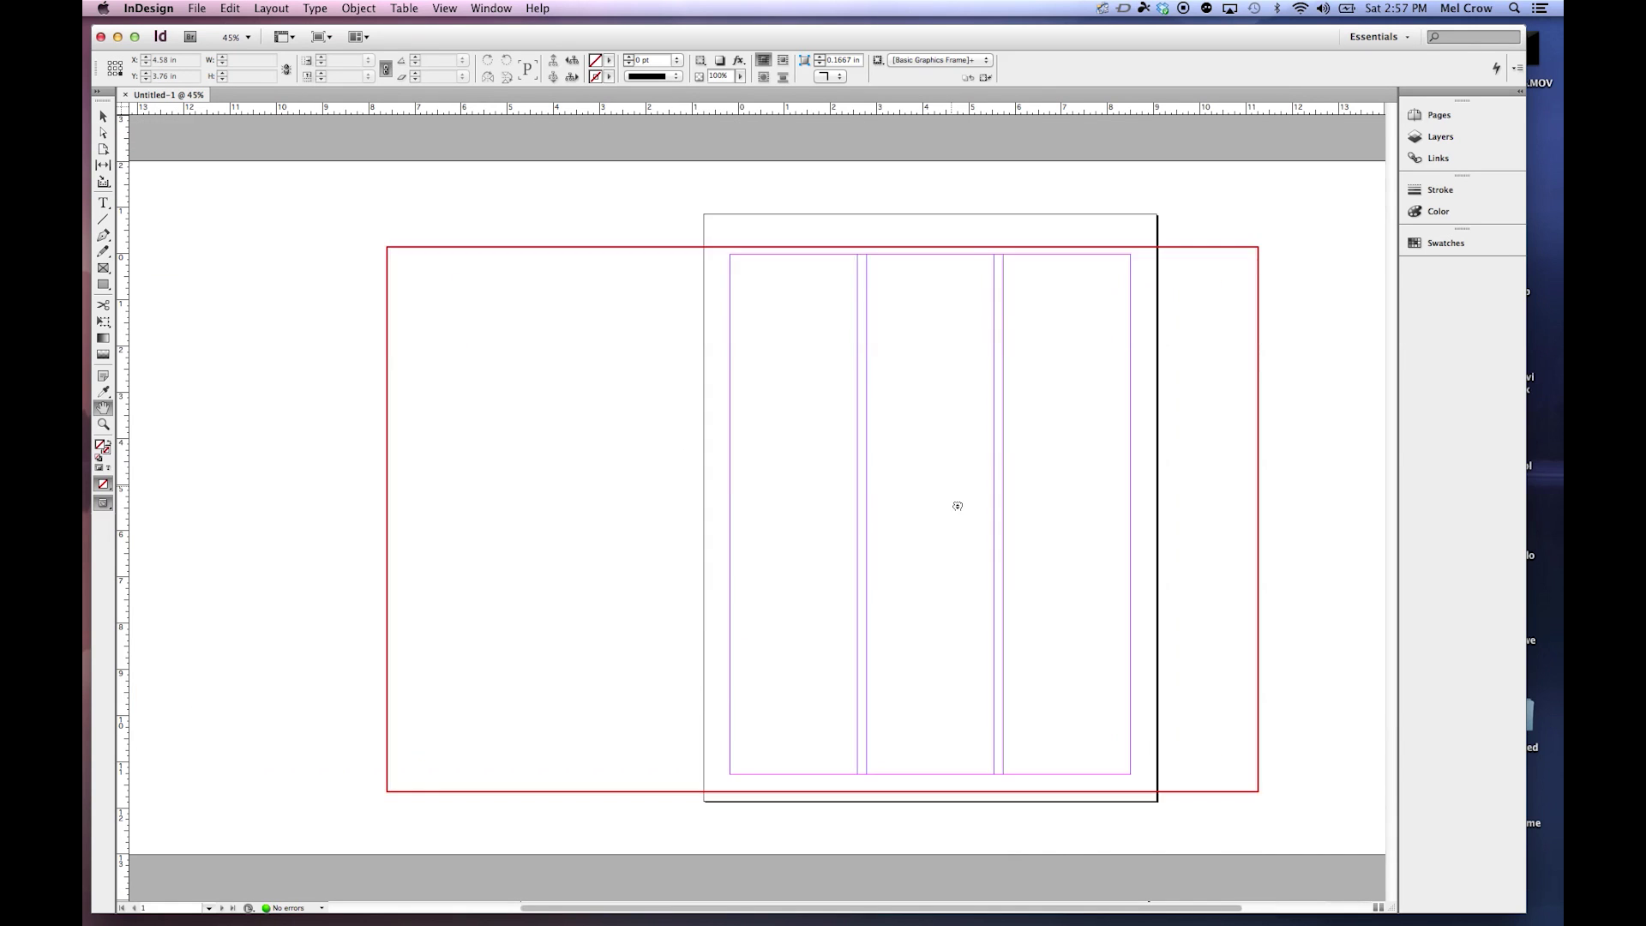
{"action": "left_click_drag", "start_coordinate": [899, 450], "coordinate": [801, 504]}
{"action": "left_click_drag", "start_coordinate": [826, 439], "coordinate": [724, 478]}
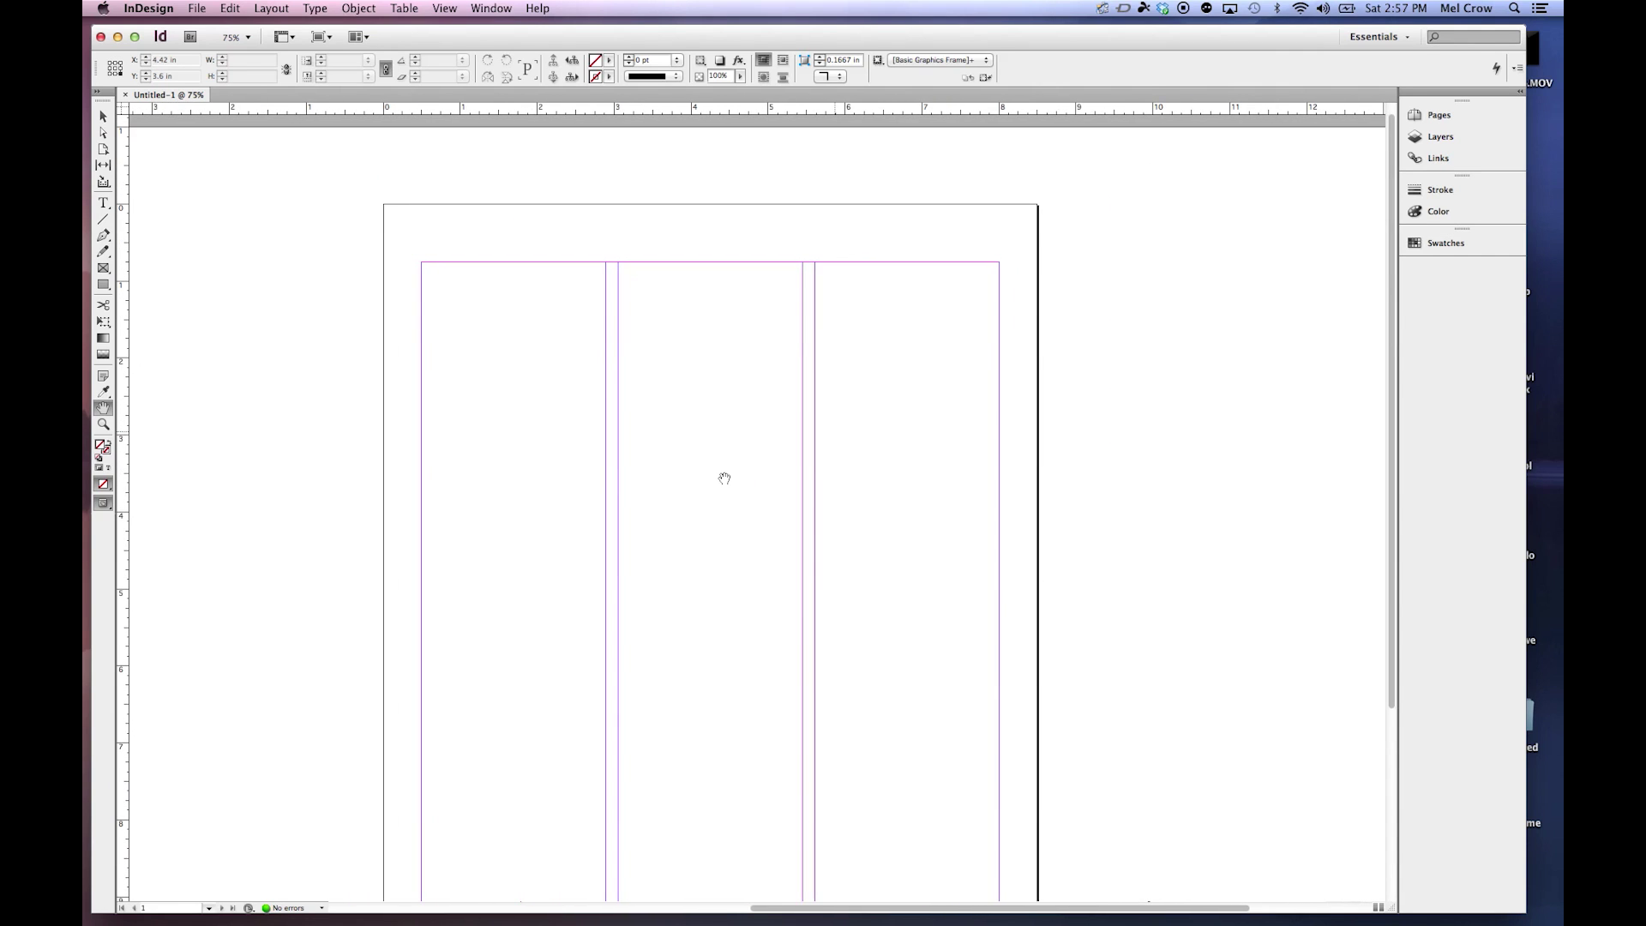
{"action": "left_click", "coordinate": [103, 116]}
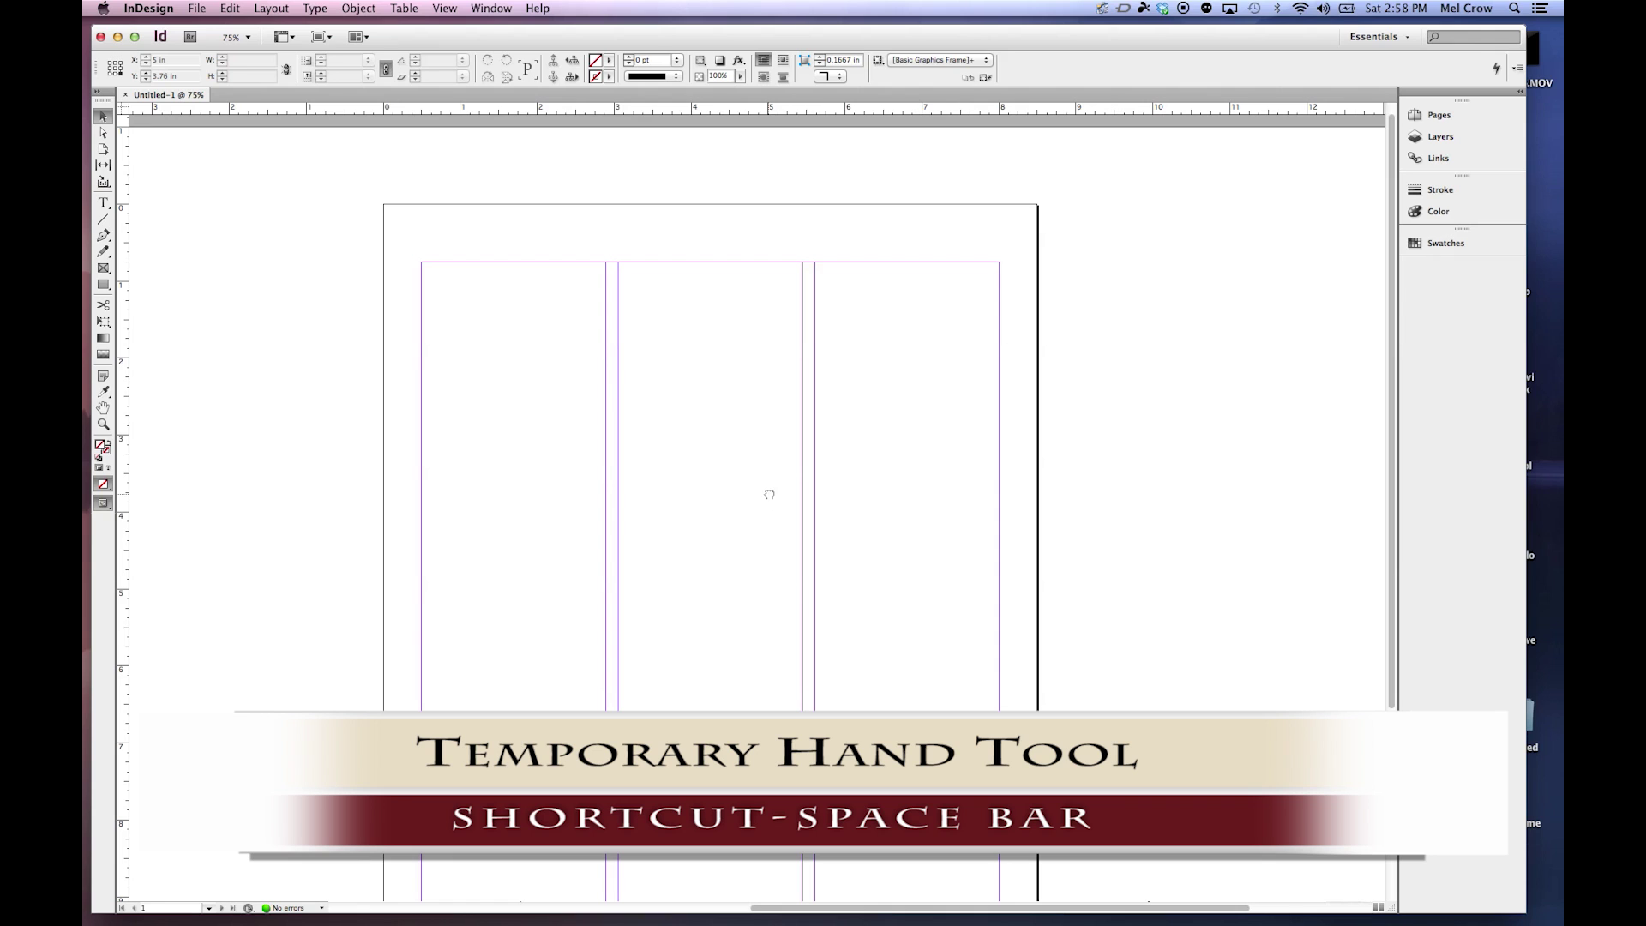
{"action": "left_click_drag", "start_coordinate": [769, 495], "coordinate": [874, 408]}
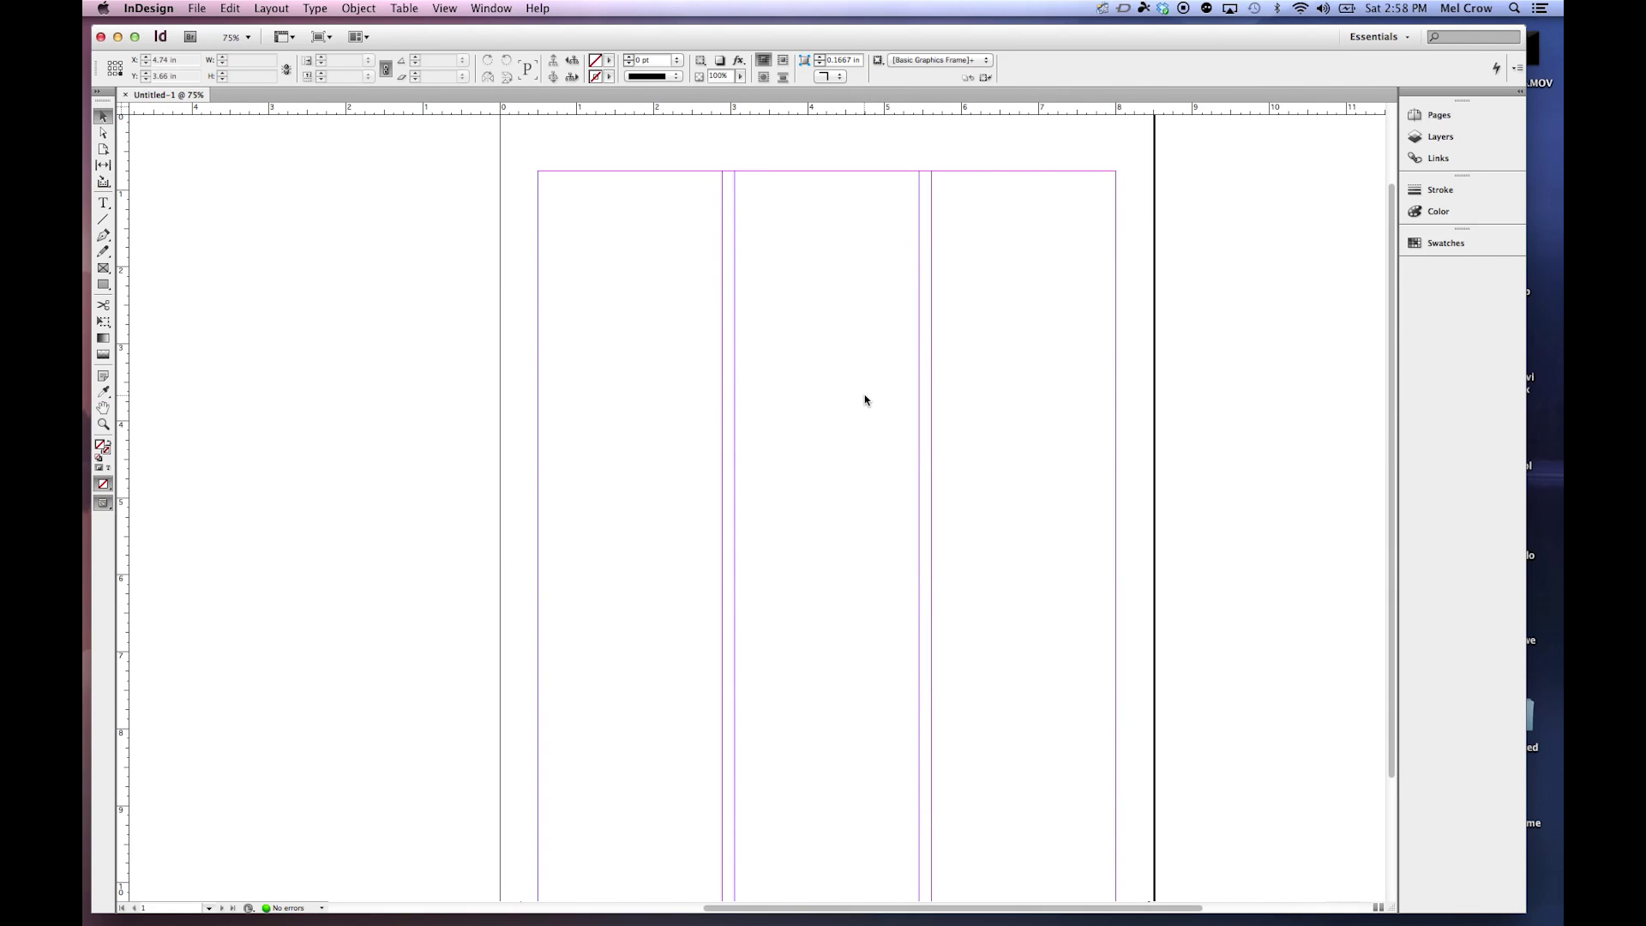
Pan again to reveal the pasteboard, then fit the whole page in the window at 68.8%.
{"action": "key", "text": "h"}
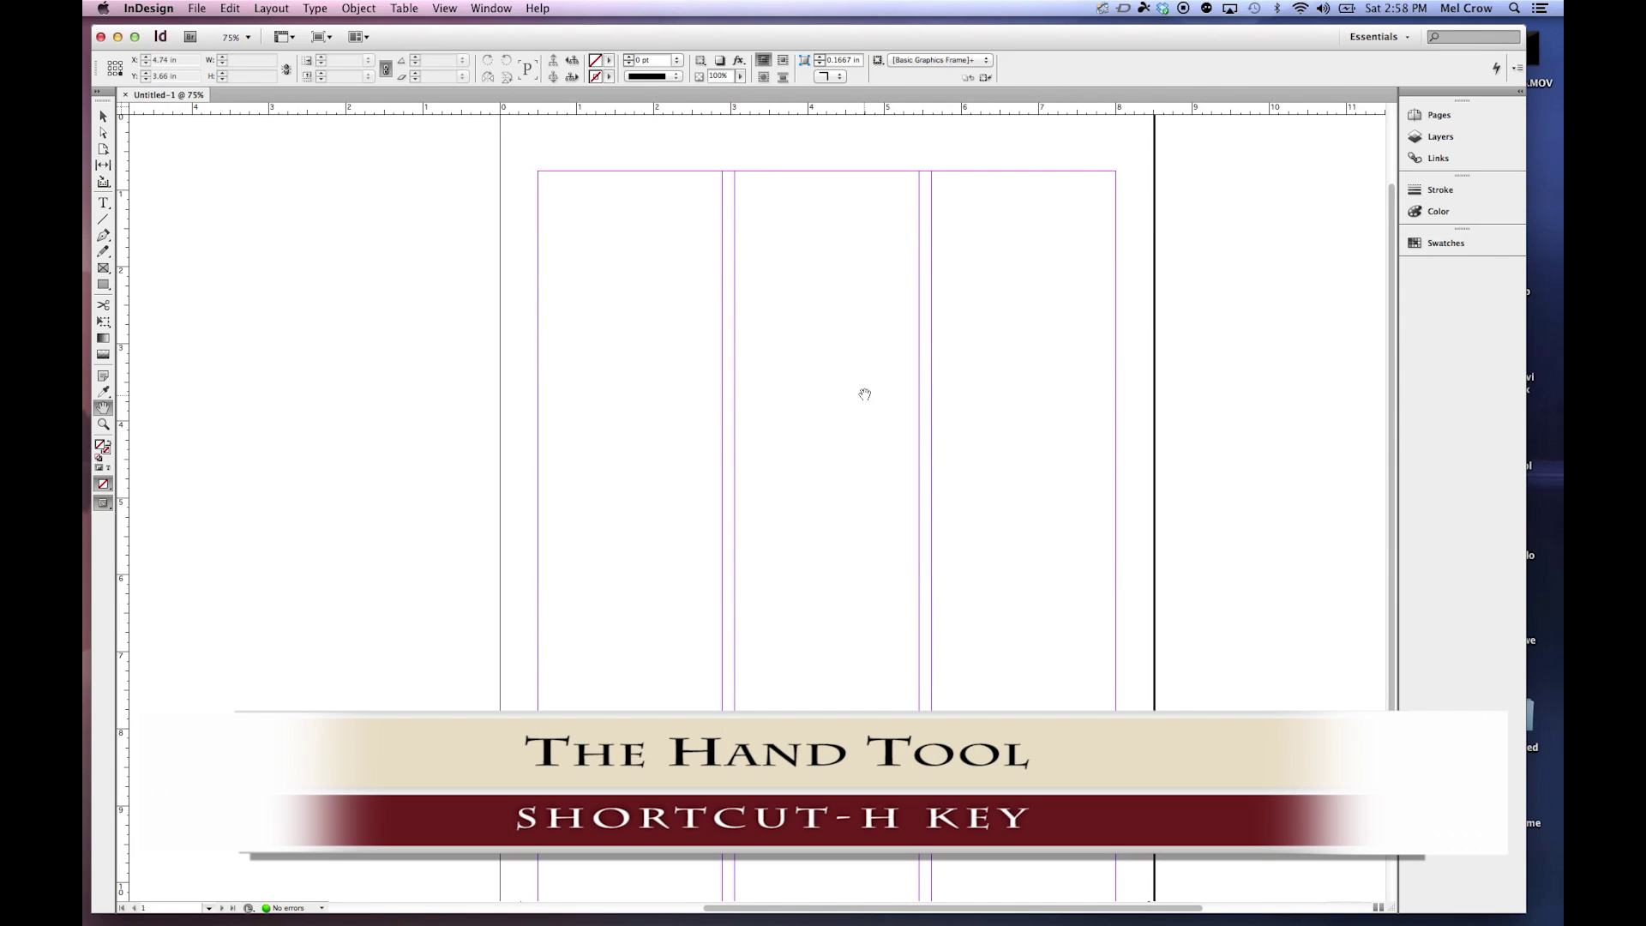
{"action": "left_click_drag", "start_coordinate": [864, 389], "coordinate": [779, 439]}
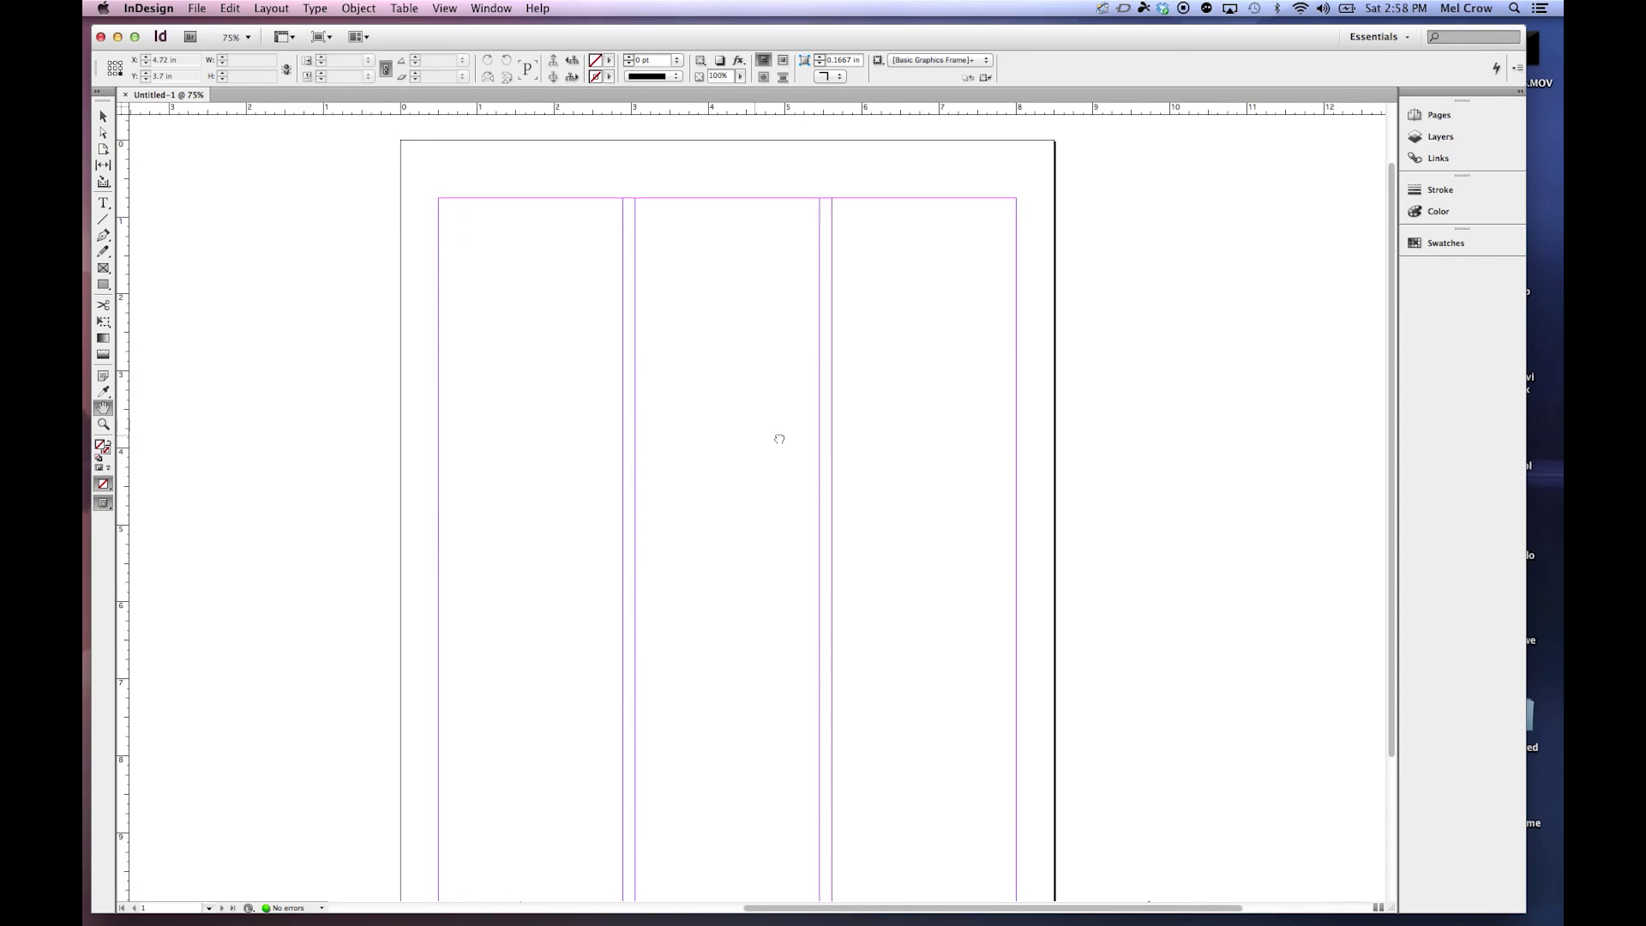
{"action": "scroll", "coordinate": [779, 439], "scroll_direction": "left", "scroll_amount": 3}
{"action": "left_click", "coordinate": [102, 117]}
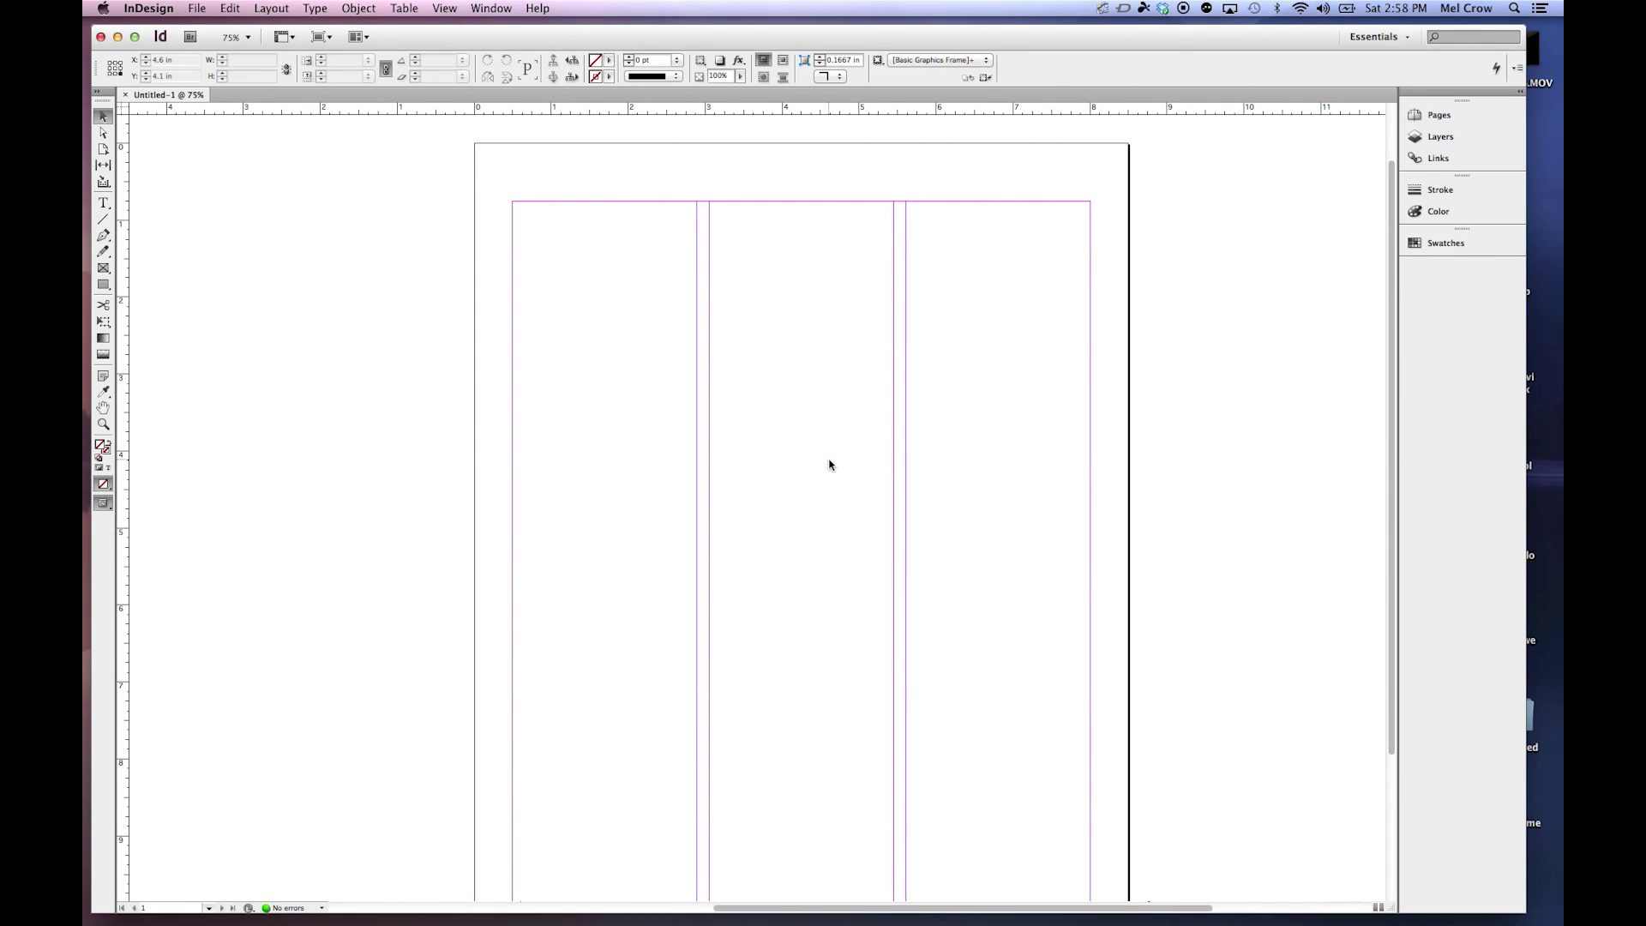
{"action": "left_click_drag", "start_coordinate": [829, 458], "coordinate": [740, 532]}
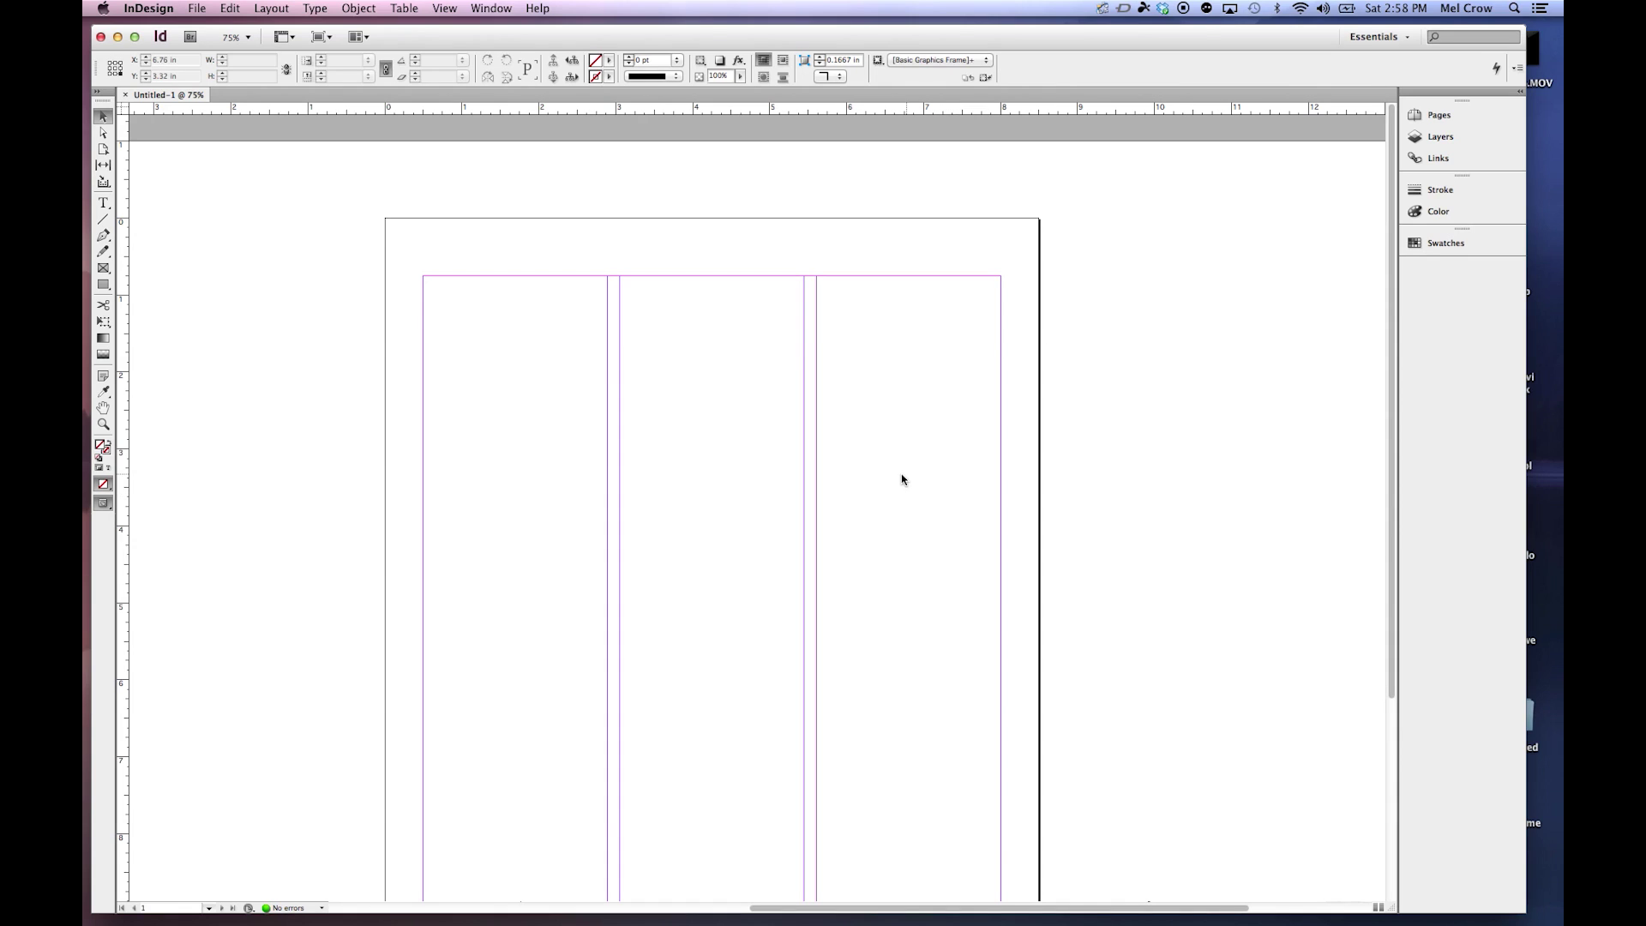
{"action": "scroll", "coordinate": [814, 437], "scroll_direction": "right", "scroll_amount": 5}
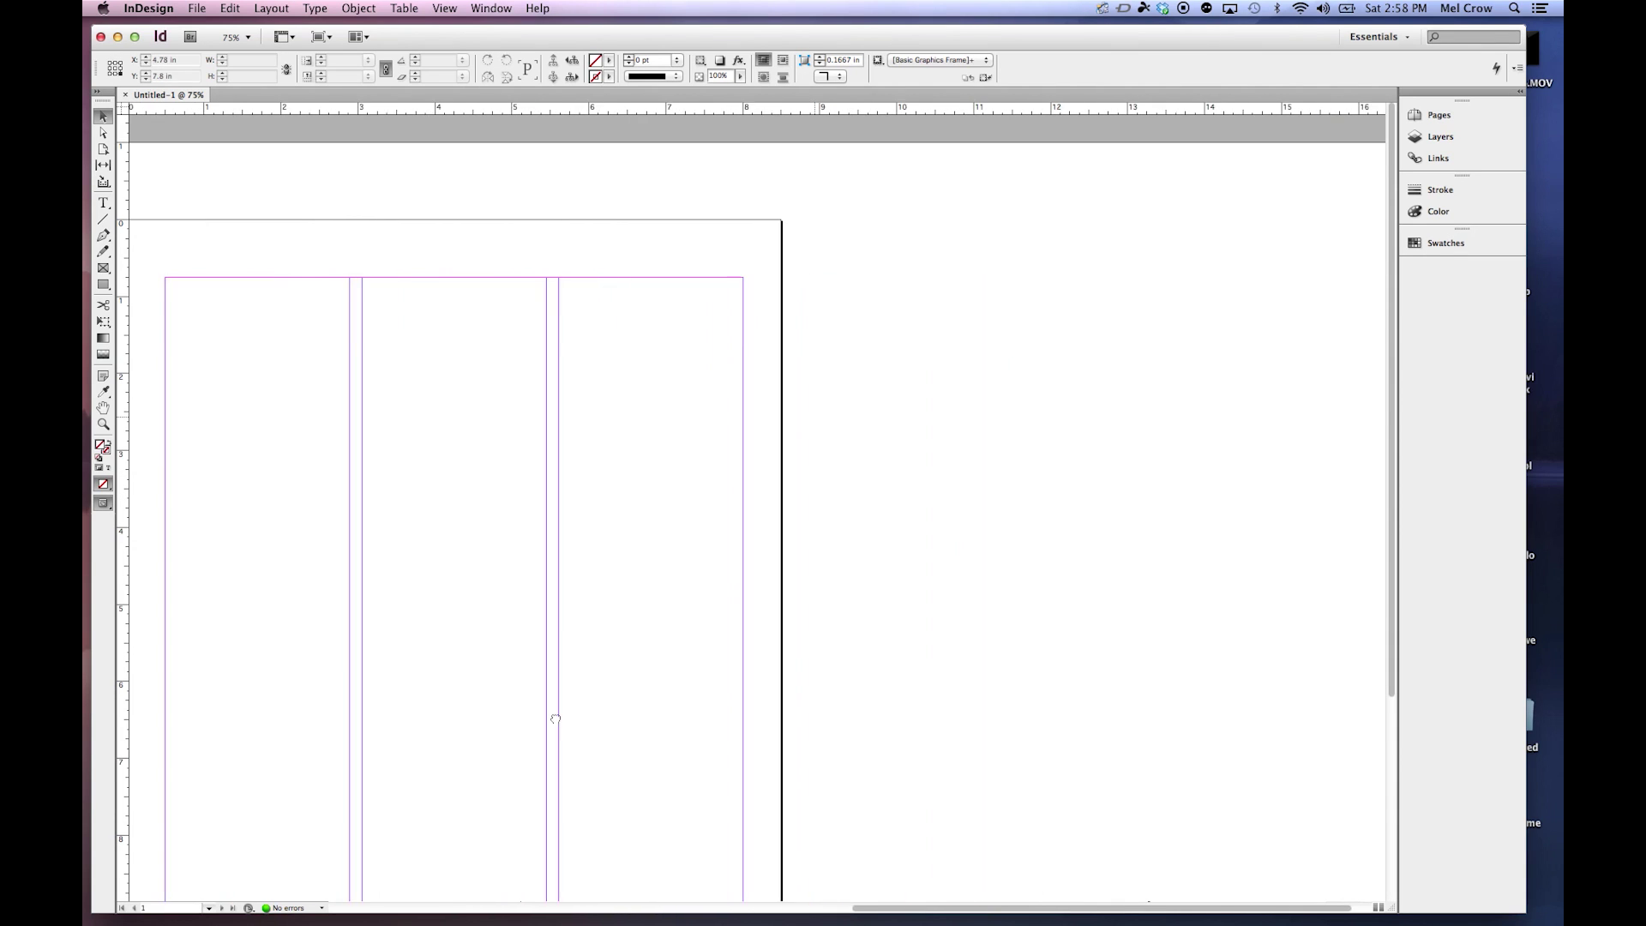
{"action": "scroll", "coordinate": [213, 588], "scroll_direction": "down", "scroll_amount": 1}
{"action": "scroll", "coordinate": [212, 588], "scroll_direction": "up", "scroll_amount": 1}
{"action": "scroll", "coordinate": [466, 540], "scroll_direction": "left", "scroll_amount": 10}
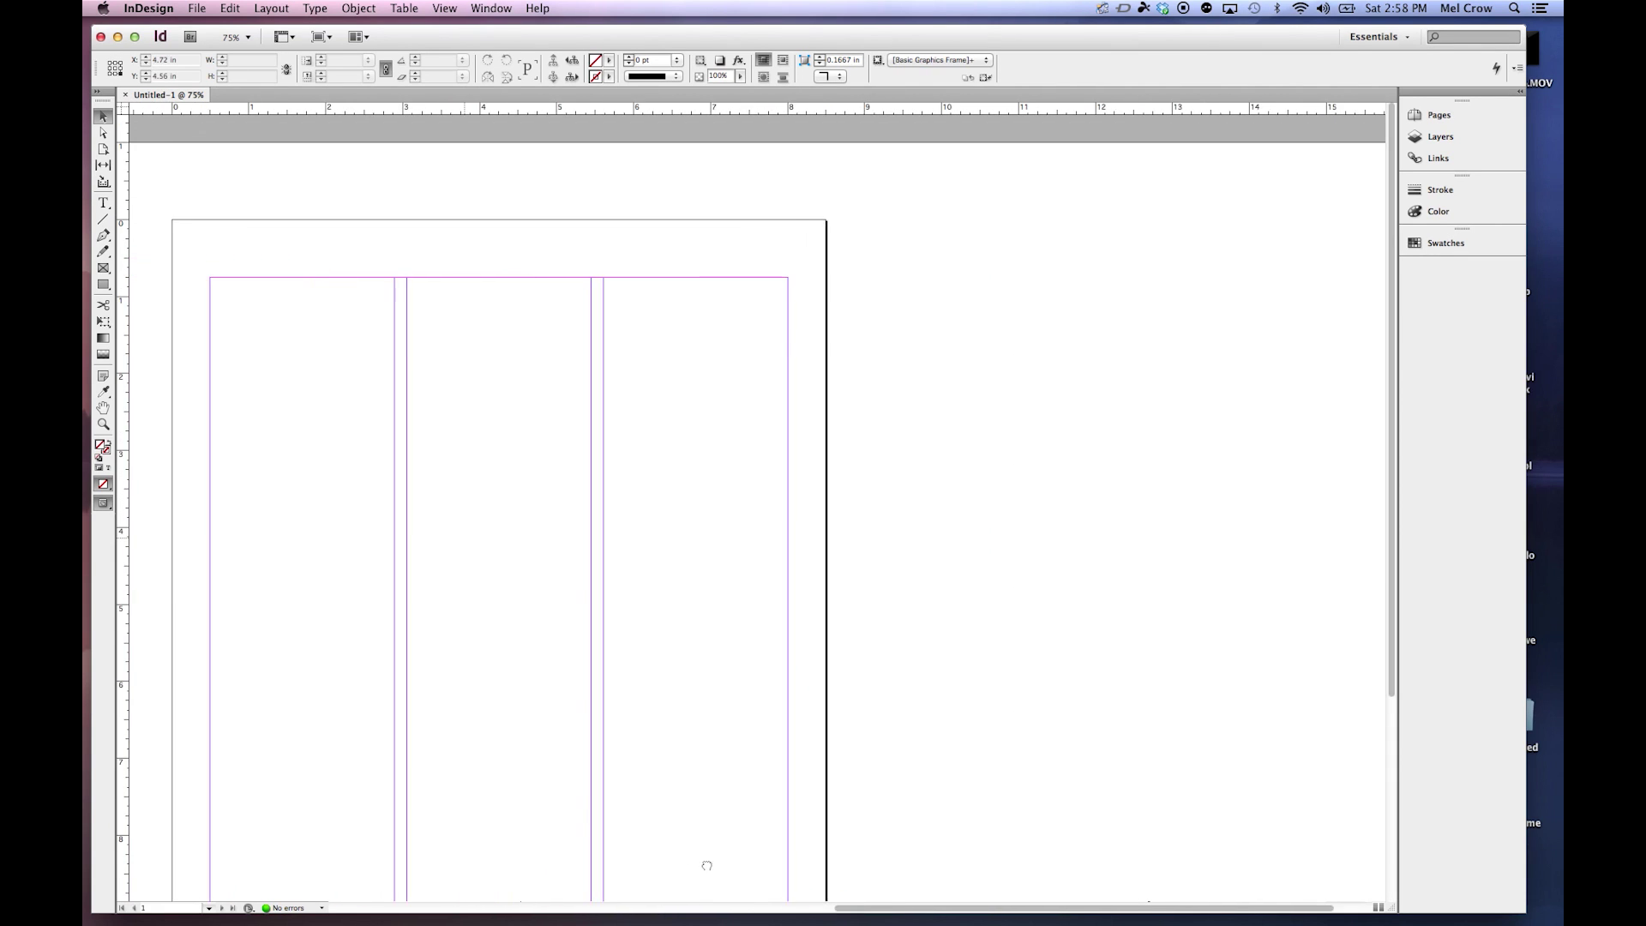
{"action": "scroll", "coordinate": [1184, 570], "scroll_direction": "left", "scroll_amount": 10}
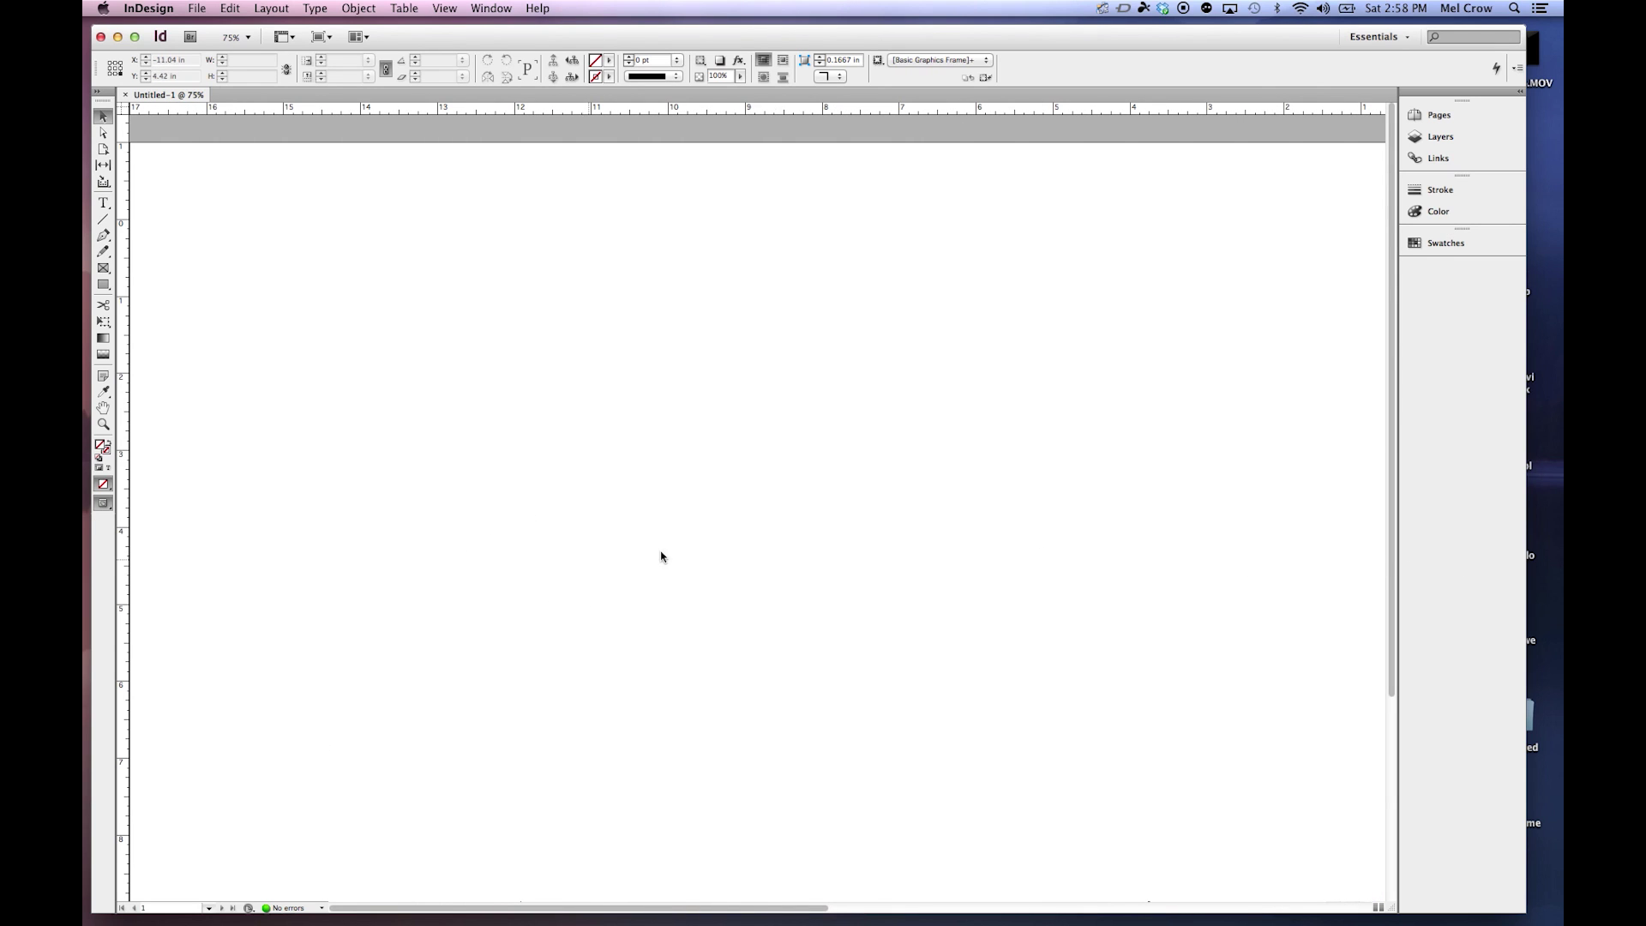
{"action": "double_click", "coordinate": [103, 409]}
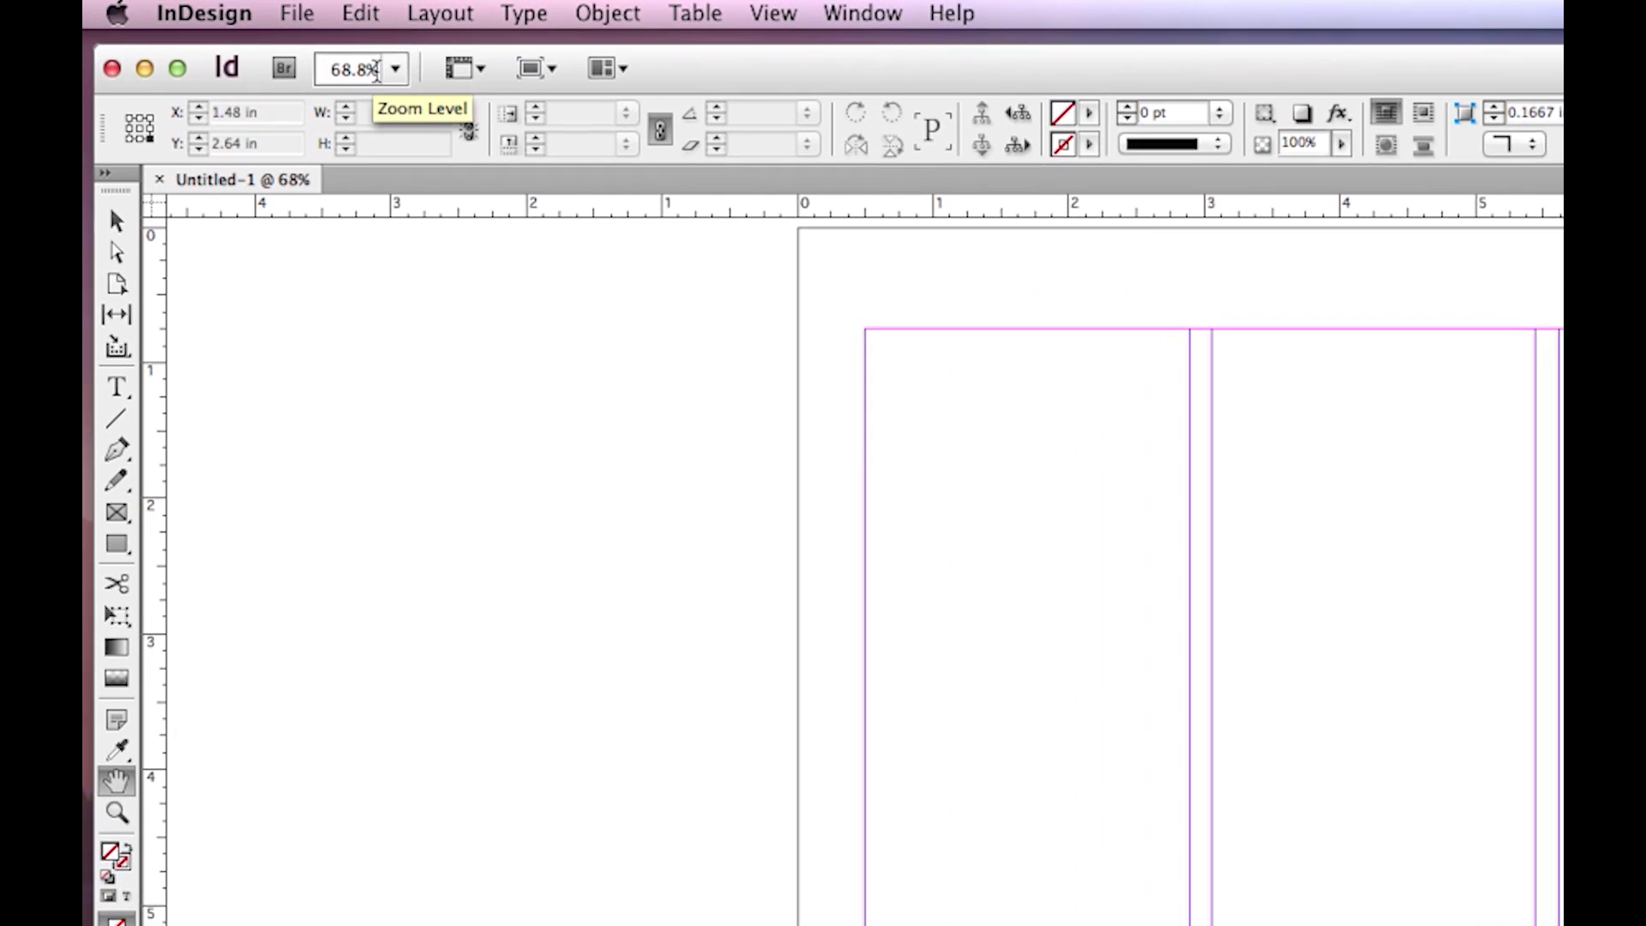
{"action": "left_click", "coordinate": [480, 69]}
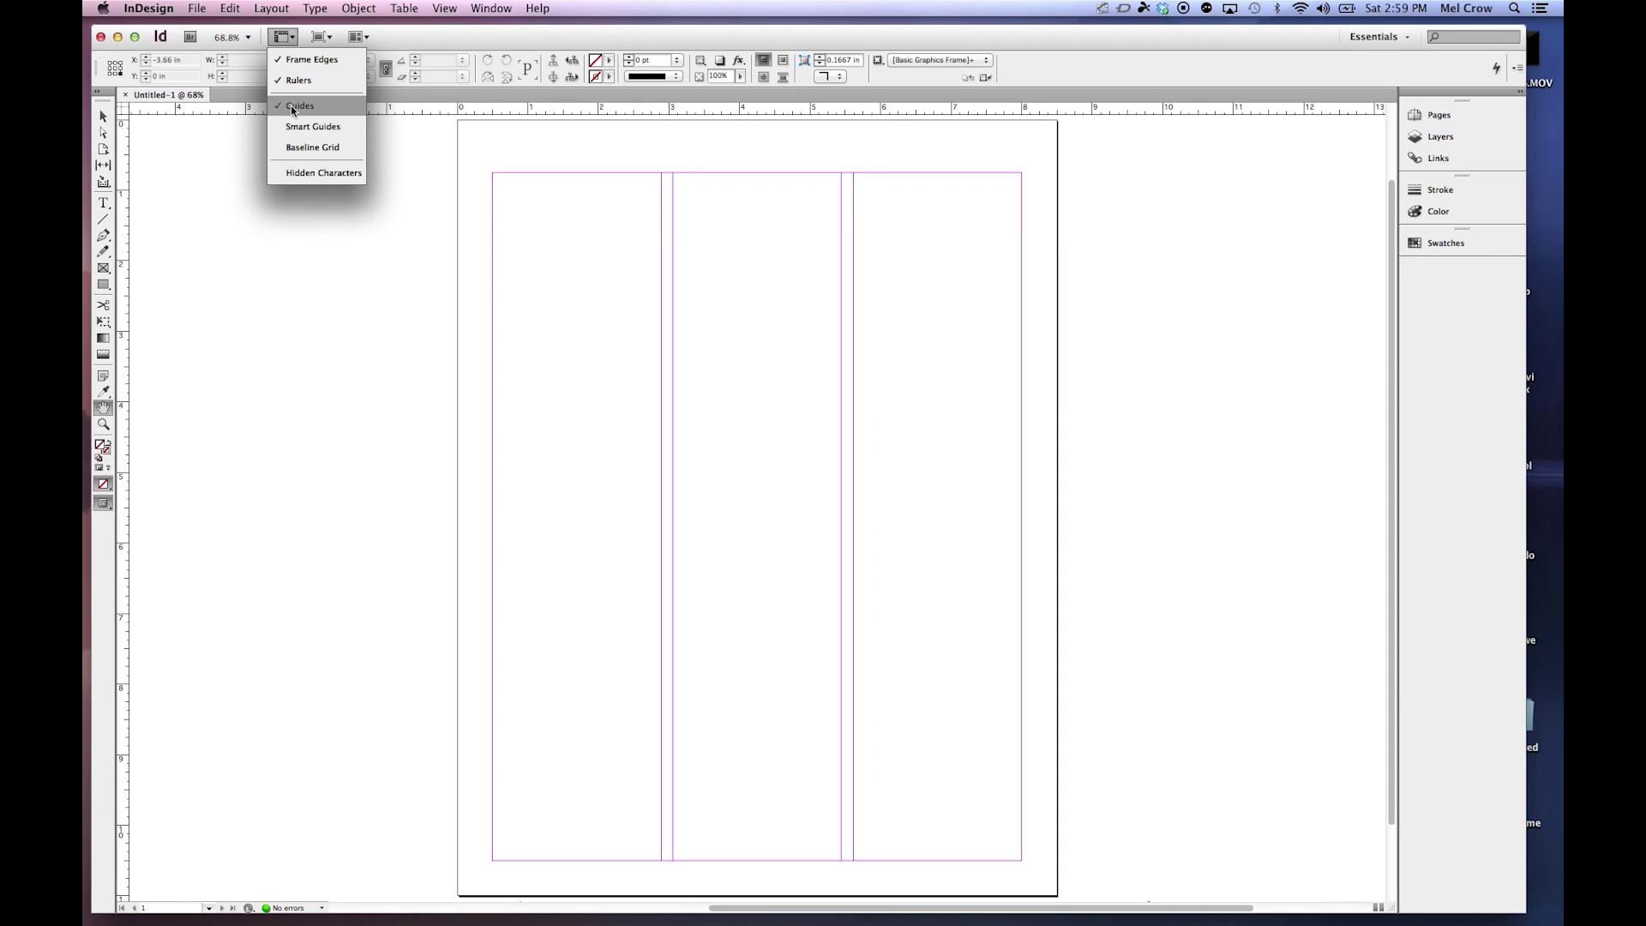
{"action": "left_click", "coordinate": [293, 106]}
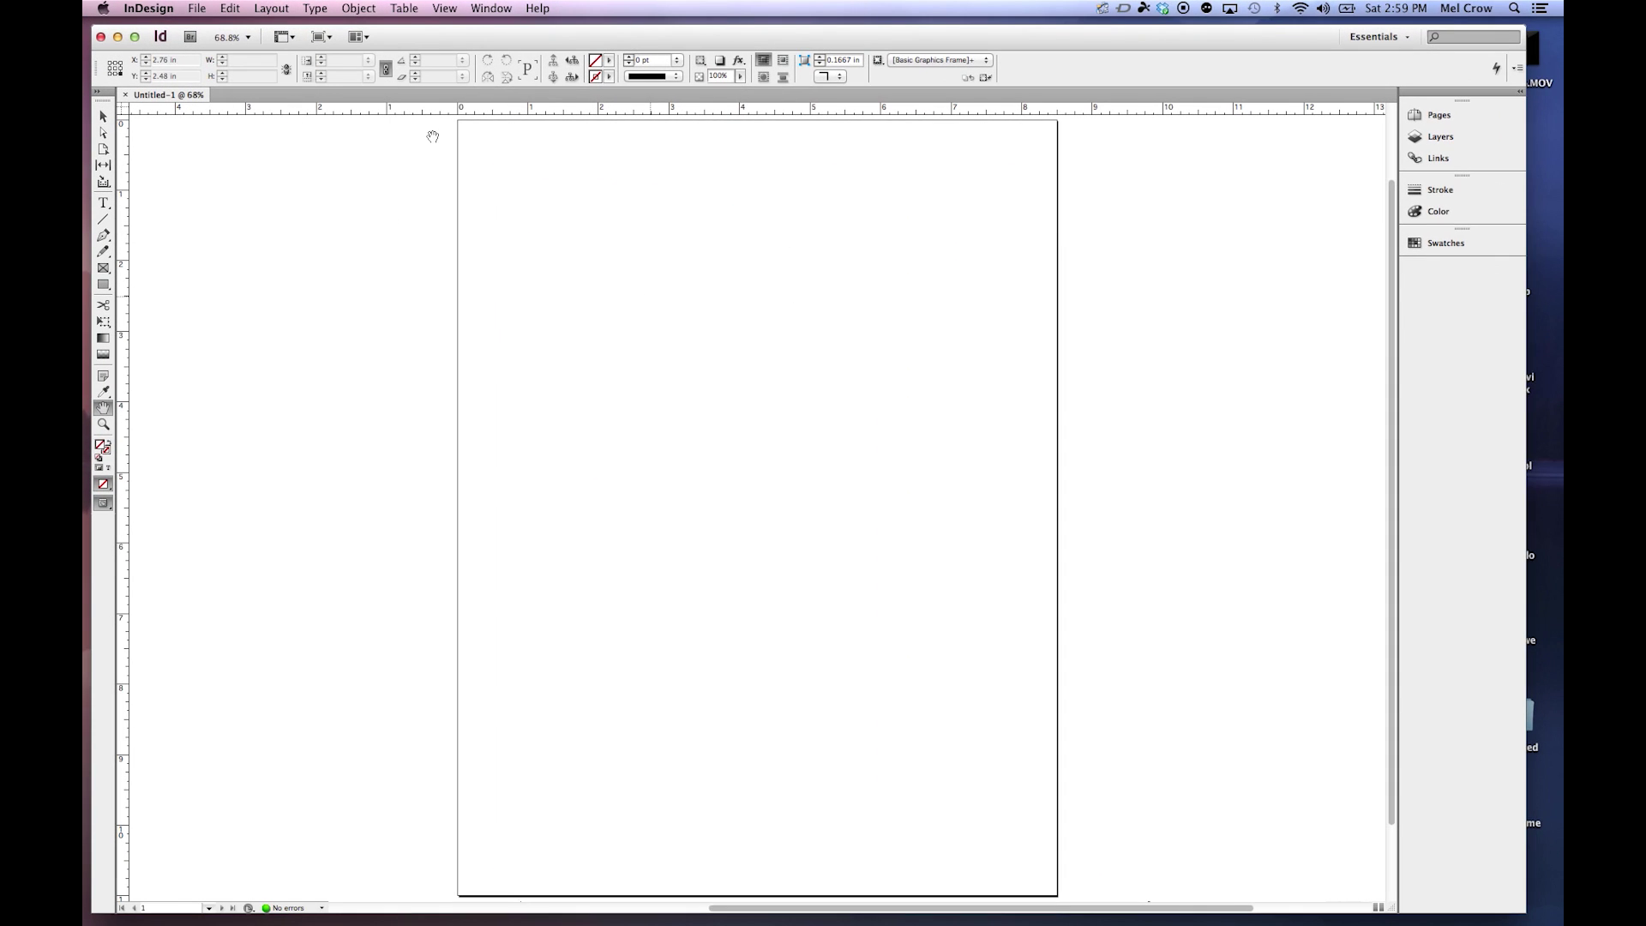
{"action": "left_click", "coordinate": [283, 38]}
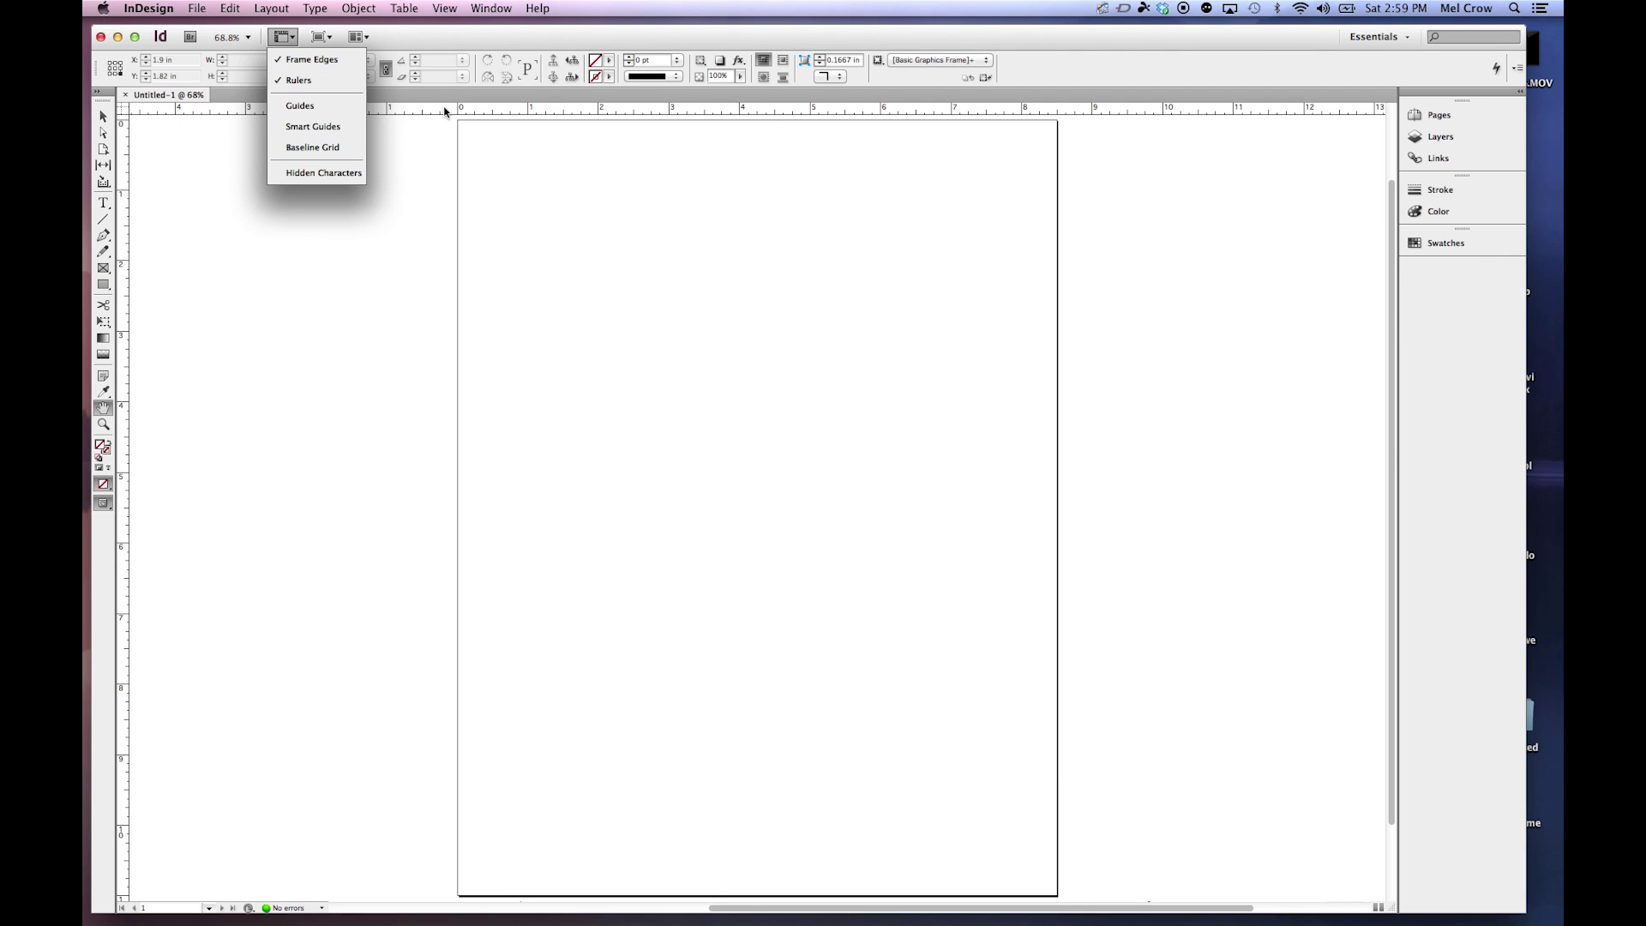
{"action": "left_click", "coordinate": [315, 82]}
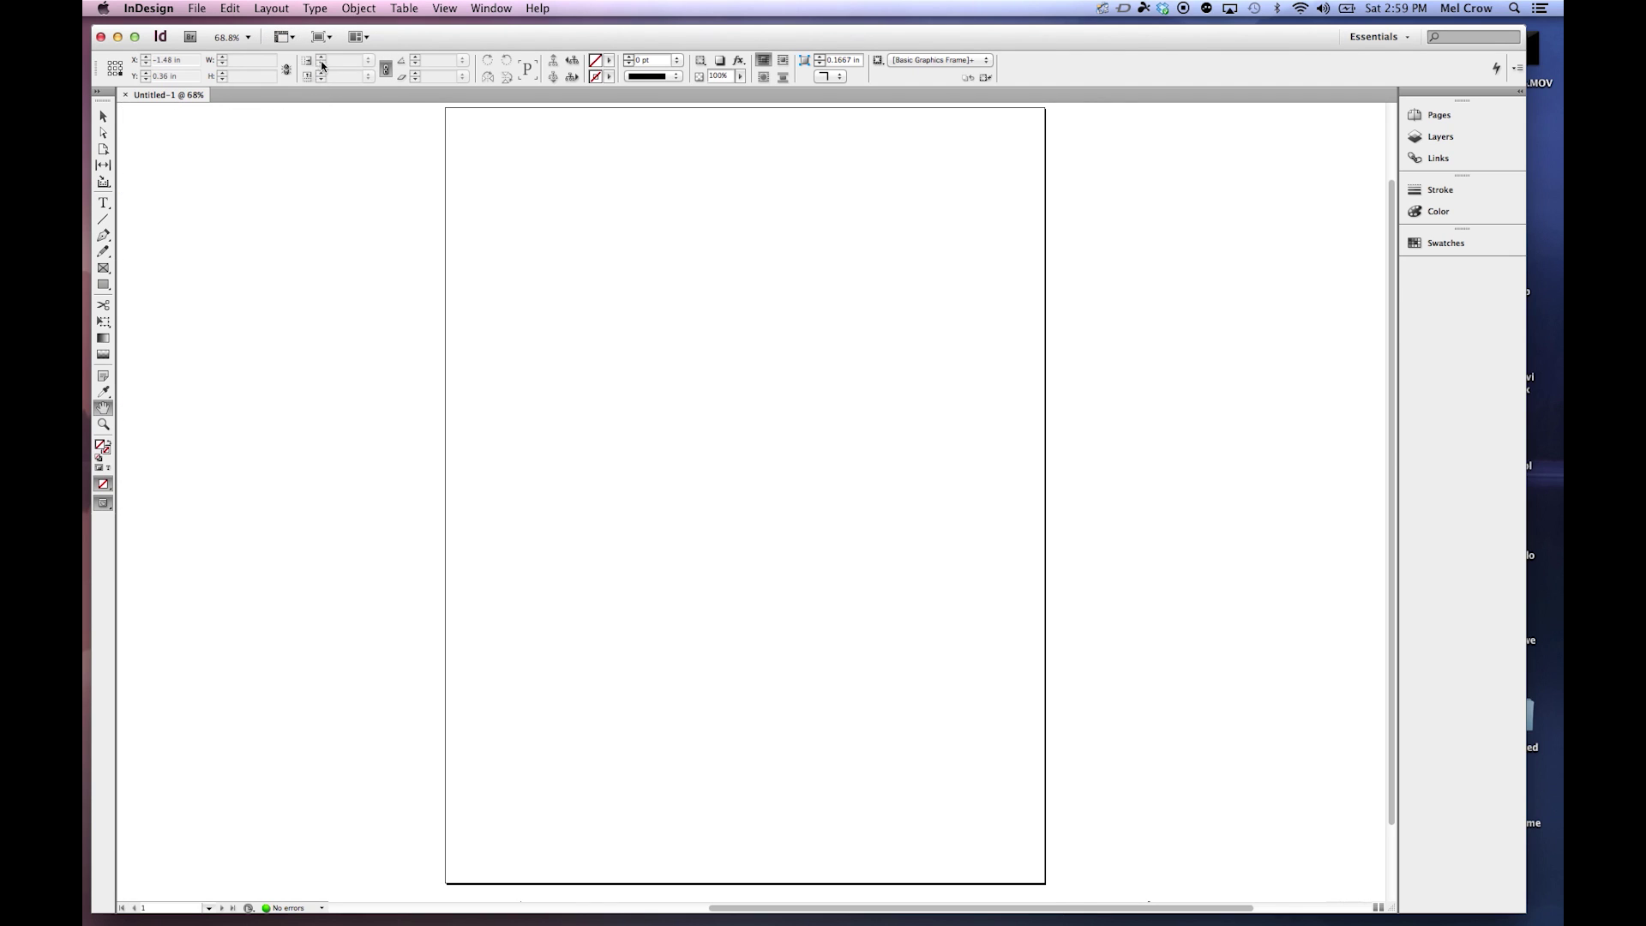
{"action": "left_click", "coordinate": [283, 37]}
{"action": "left_click", "coordinate": [289, 49]}
{"action": "left_click", "coordinate": [285, 38]}
{"action": "left_click", "coordinate": [307, 103]}
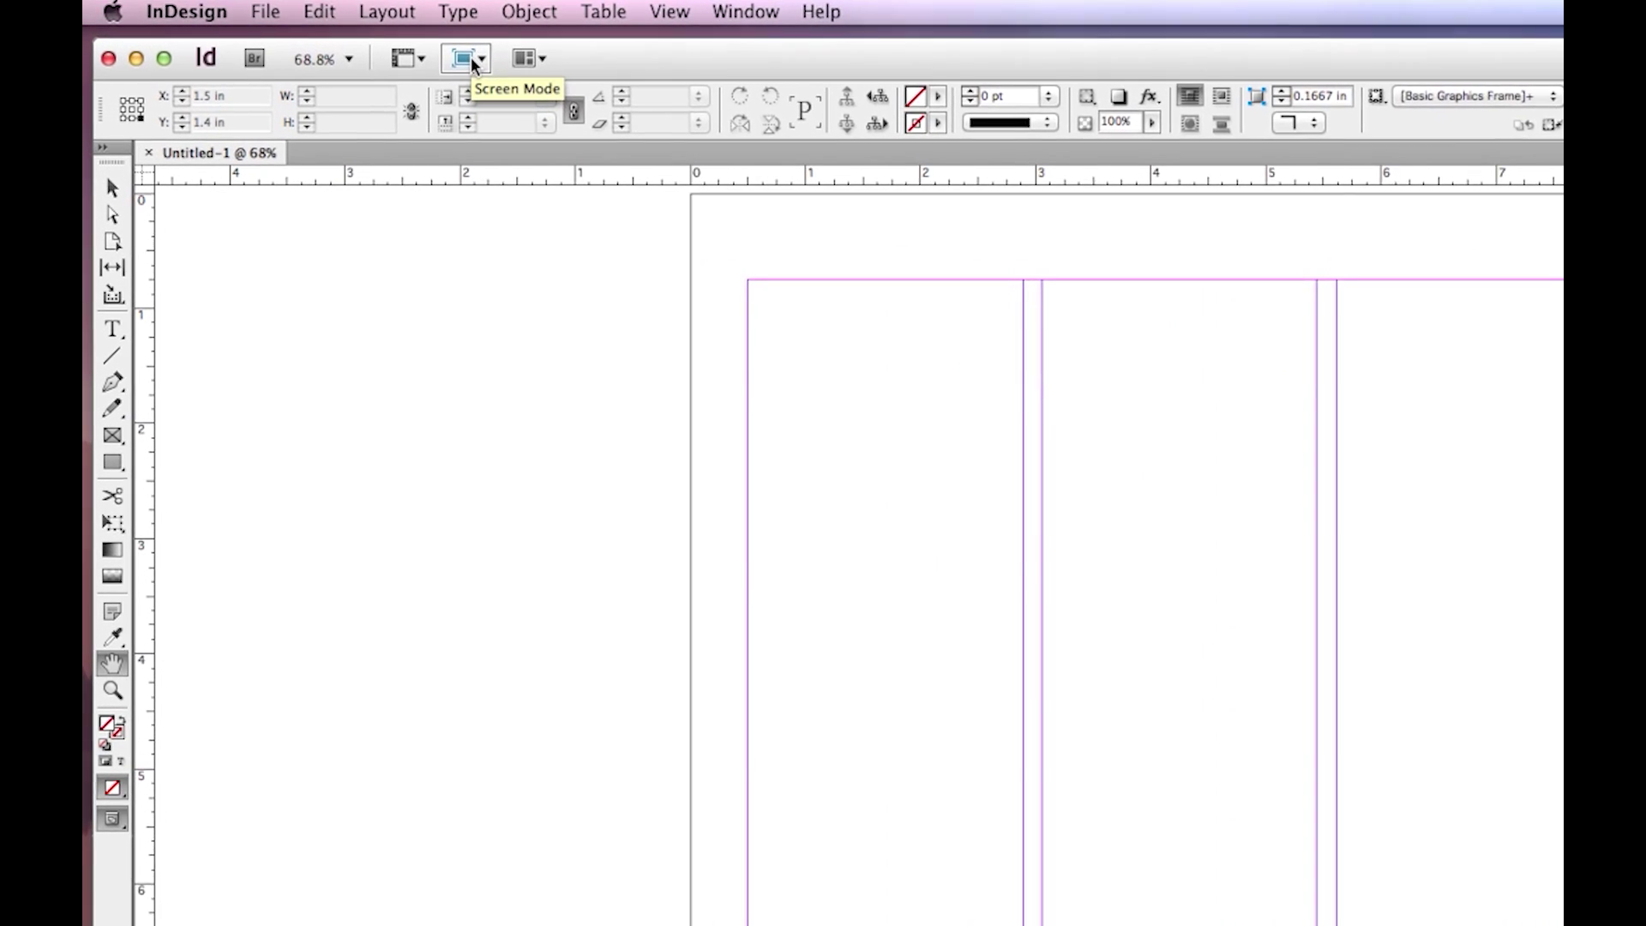
Keep Normal screen mode and draw overlapping rectangle placeholder frames across the first two columns.
{"action": "left_click", "coordinate": [525, 70]}
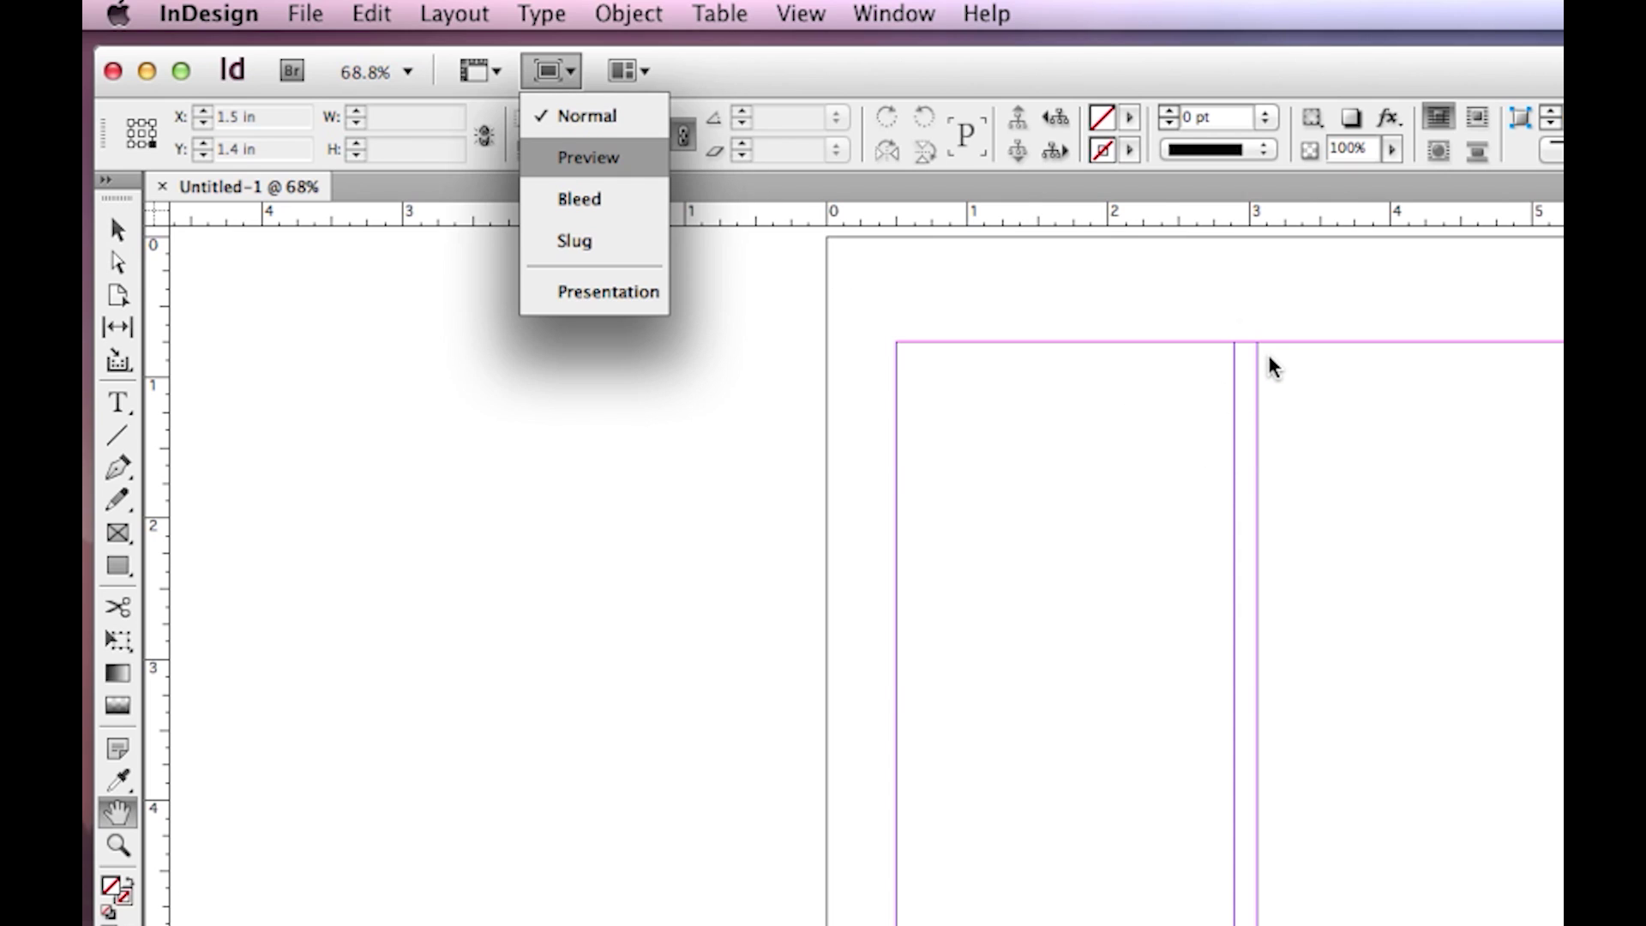
{"action": "left_click", "coordinate": [710, 583]}
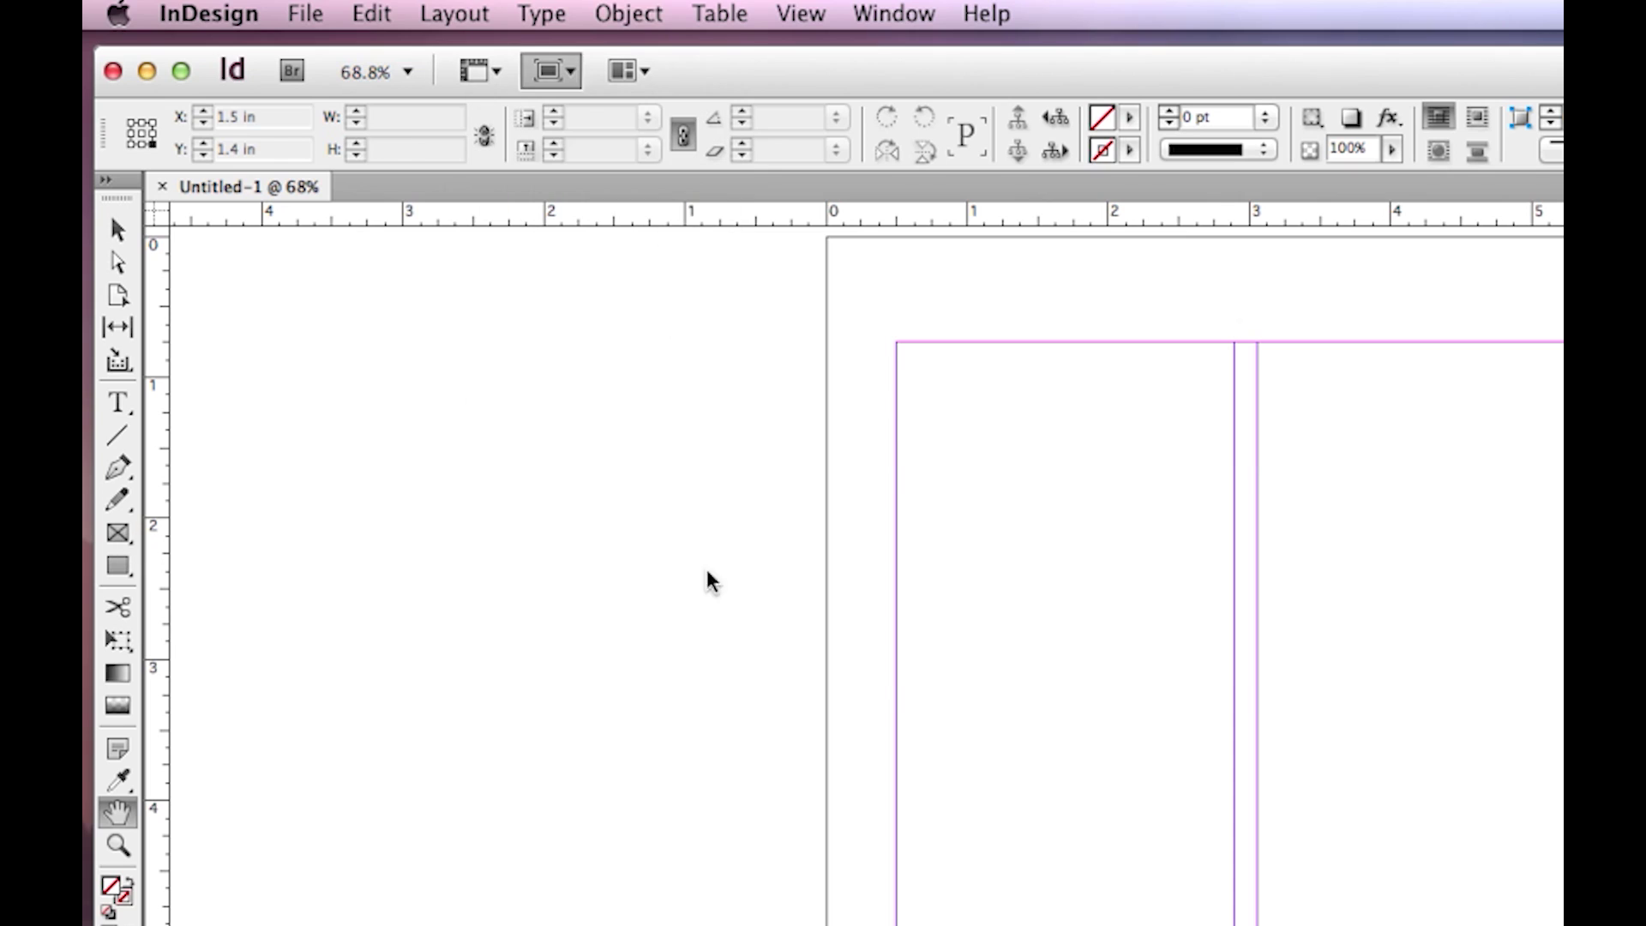
{"action": "left_click", "coordinate": [118, 532]}
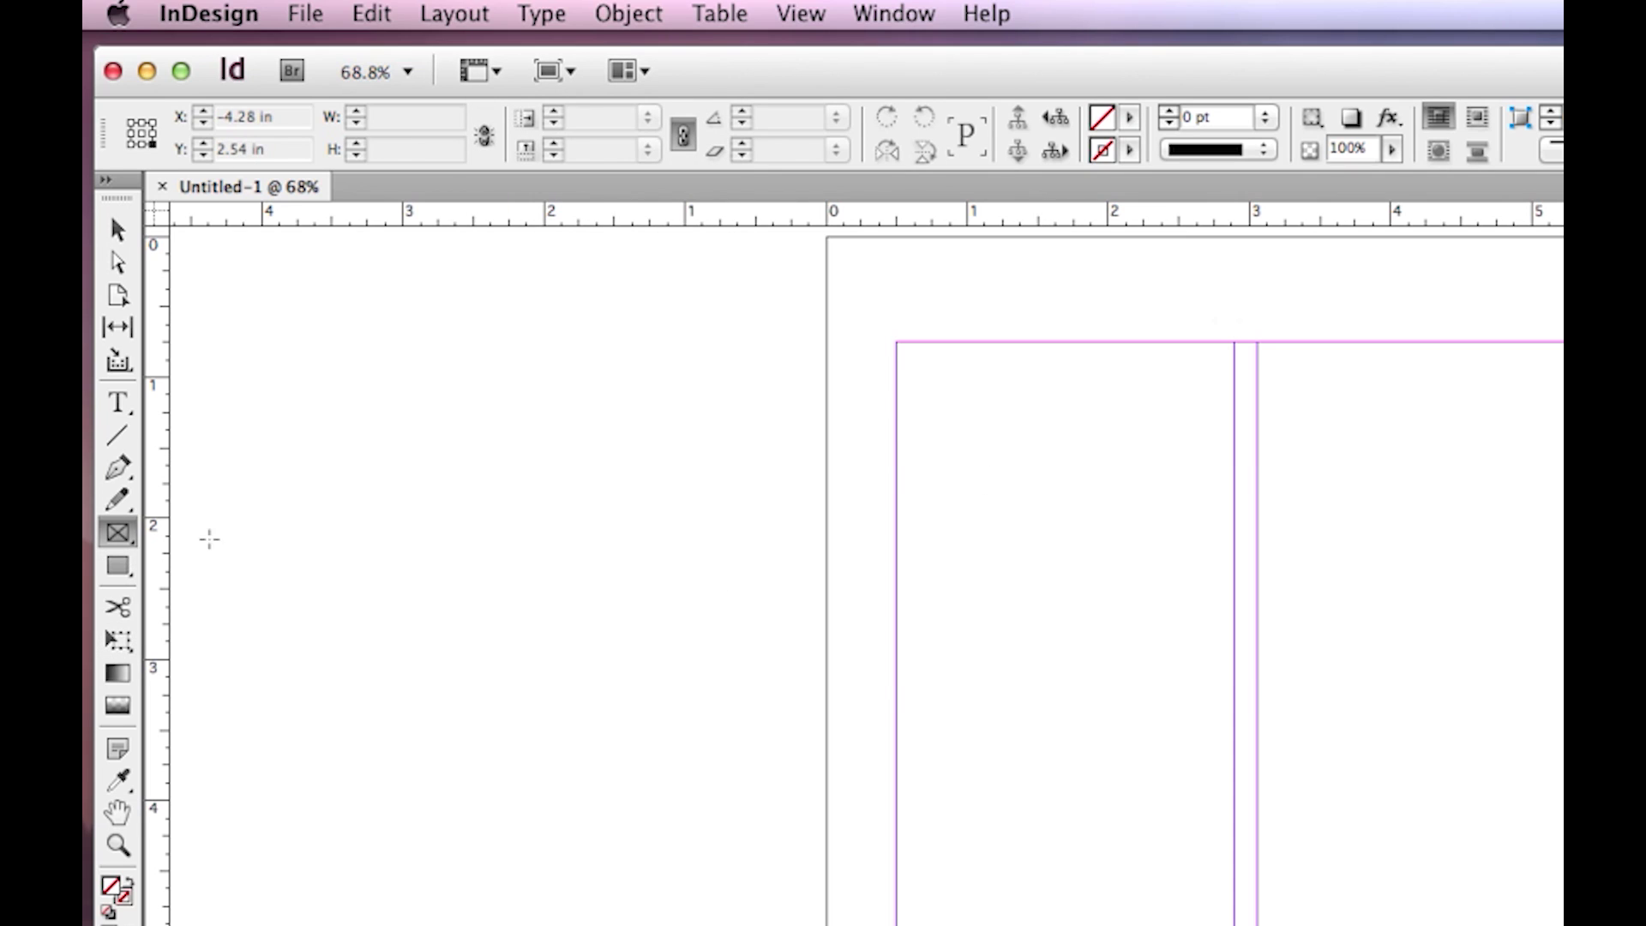
{"action": "mouse_move", "coordinate": [1505, 802]}
{"action": "left_mouse_down"}
{"action": "mouse_move", "coordinate": [1102, 429]}
{"action": "mouse_move", "coordinate": [1410, 676]}
{"action": "left_mouse_up"}
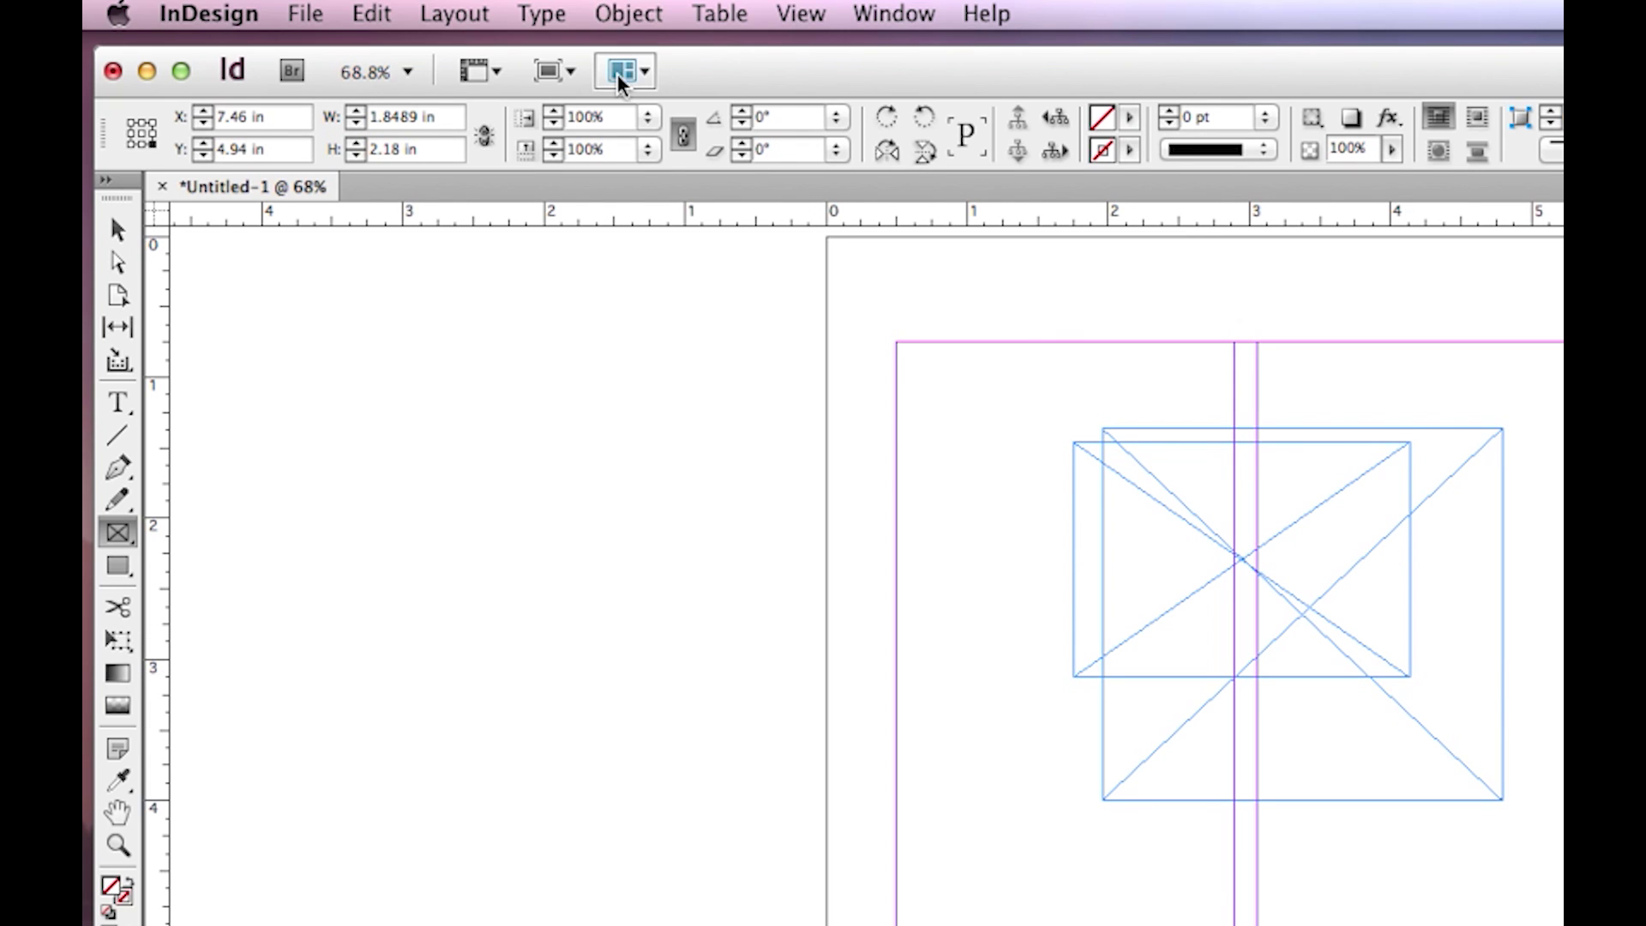
{"action": "left_click", "coordinate": [549, 71]}
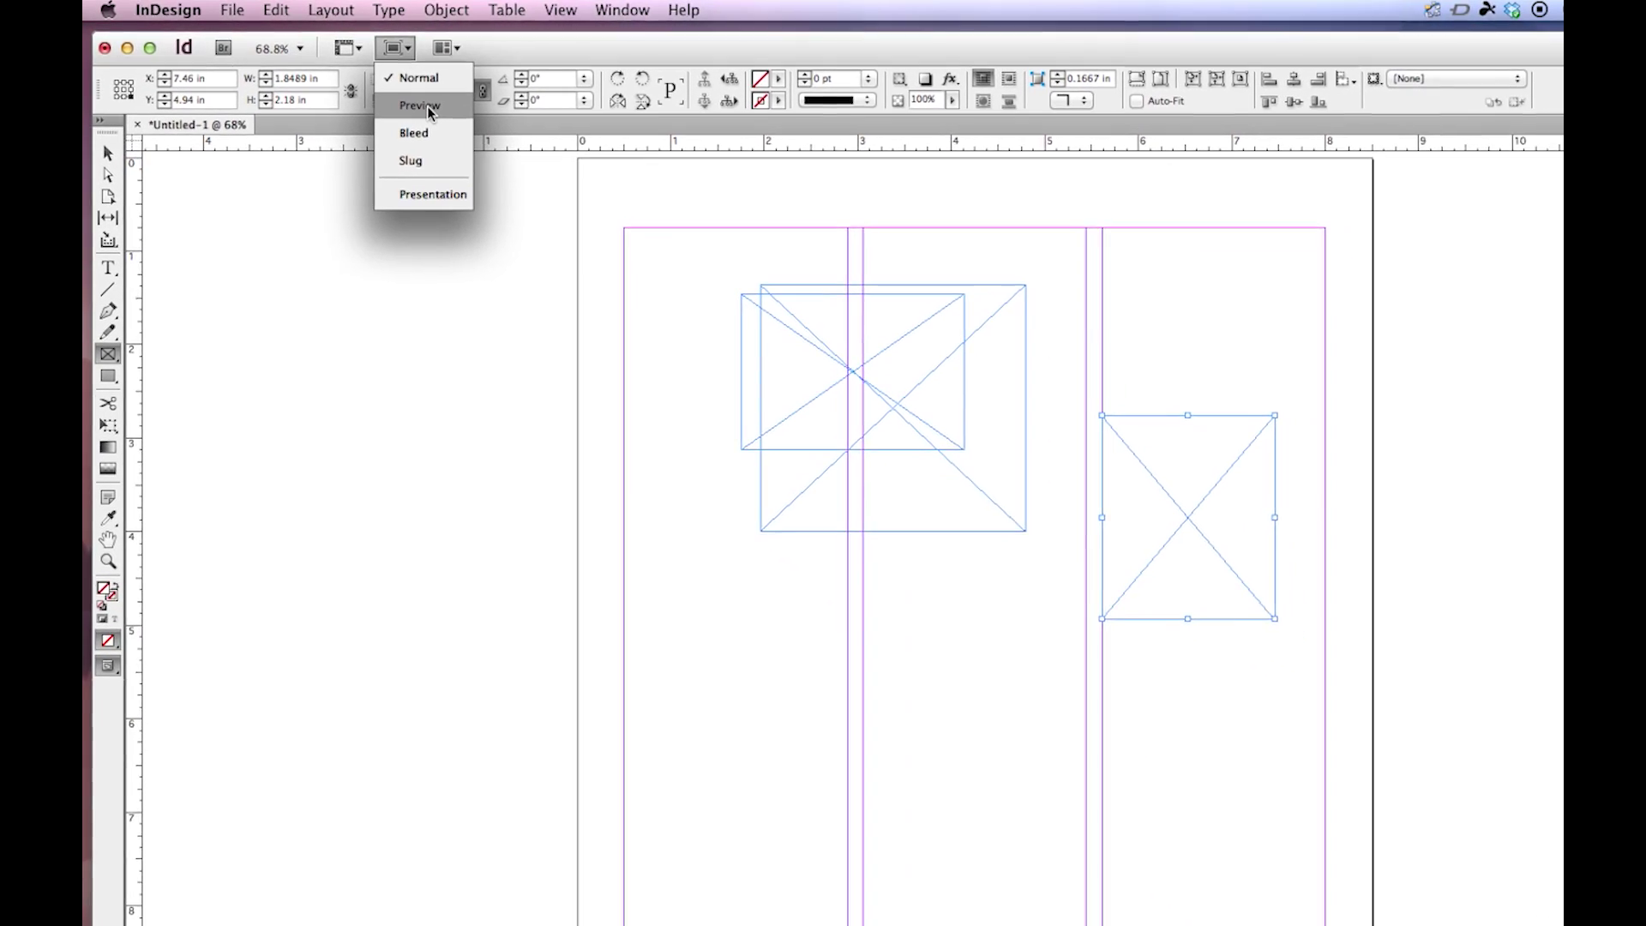
{"action": "left_click", "coordinate": [404, 100]}
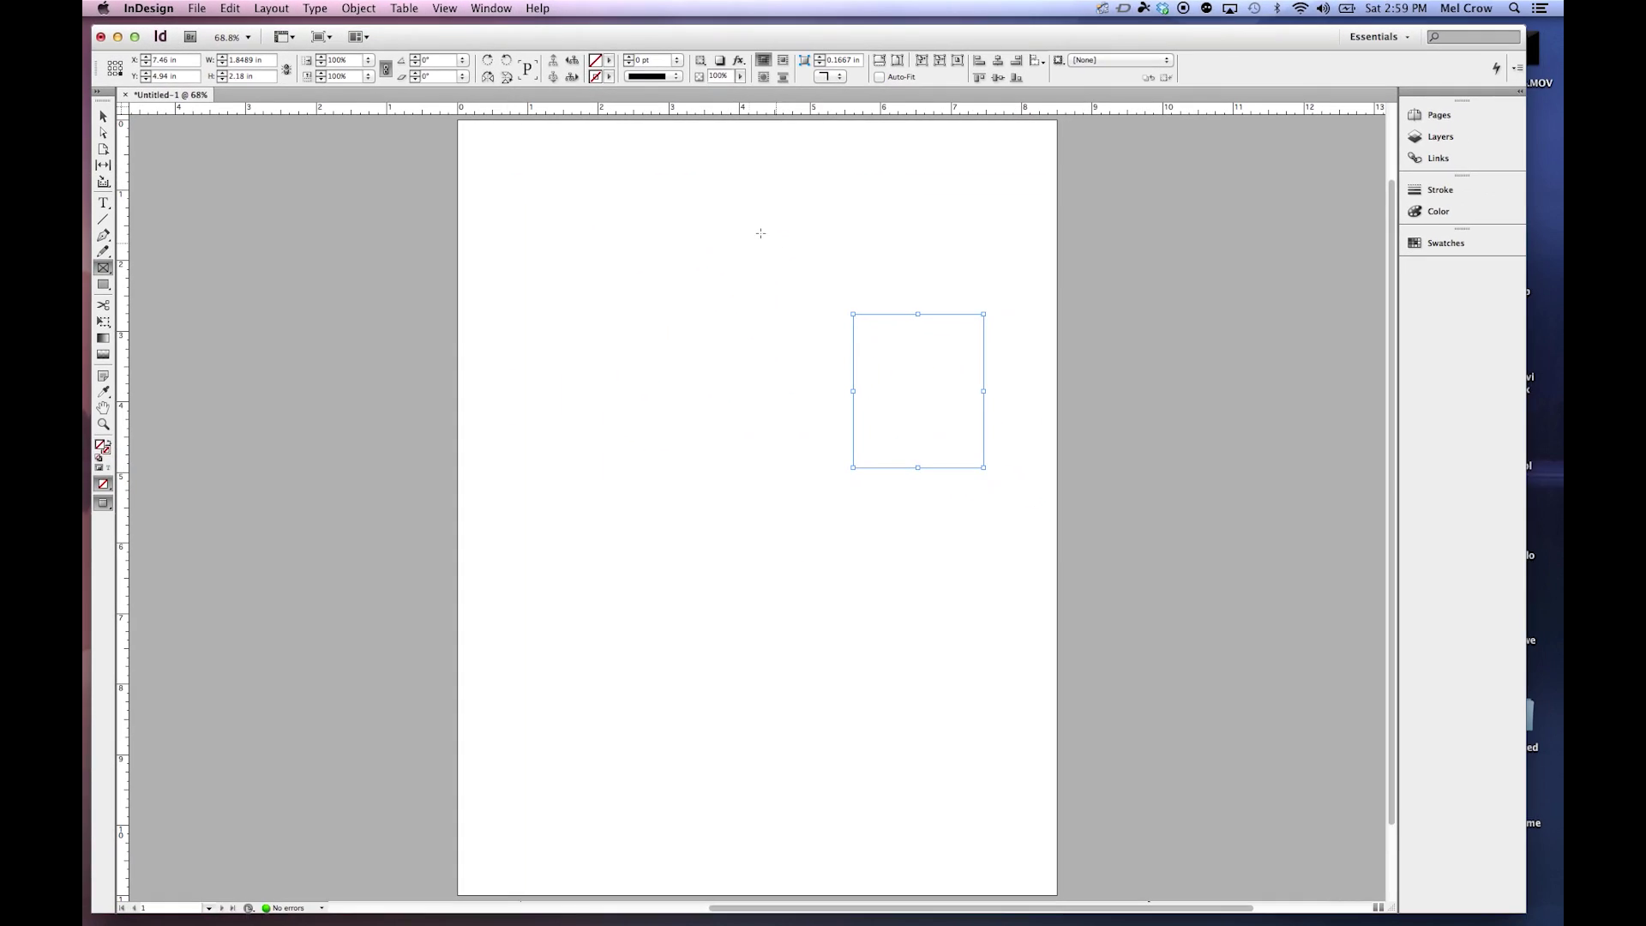
{"action": "key", "text": "v"}
{"action": "left_click", "coordinate": [988, 498]}
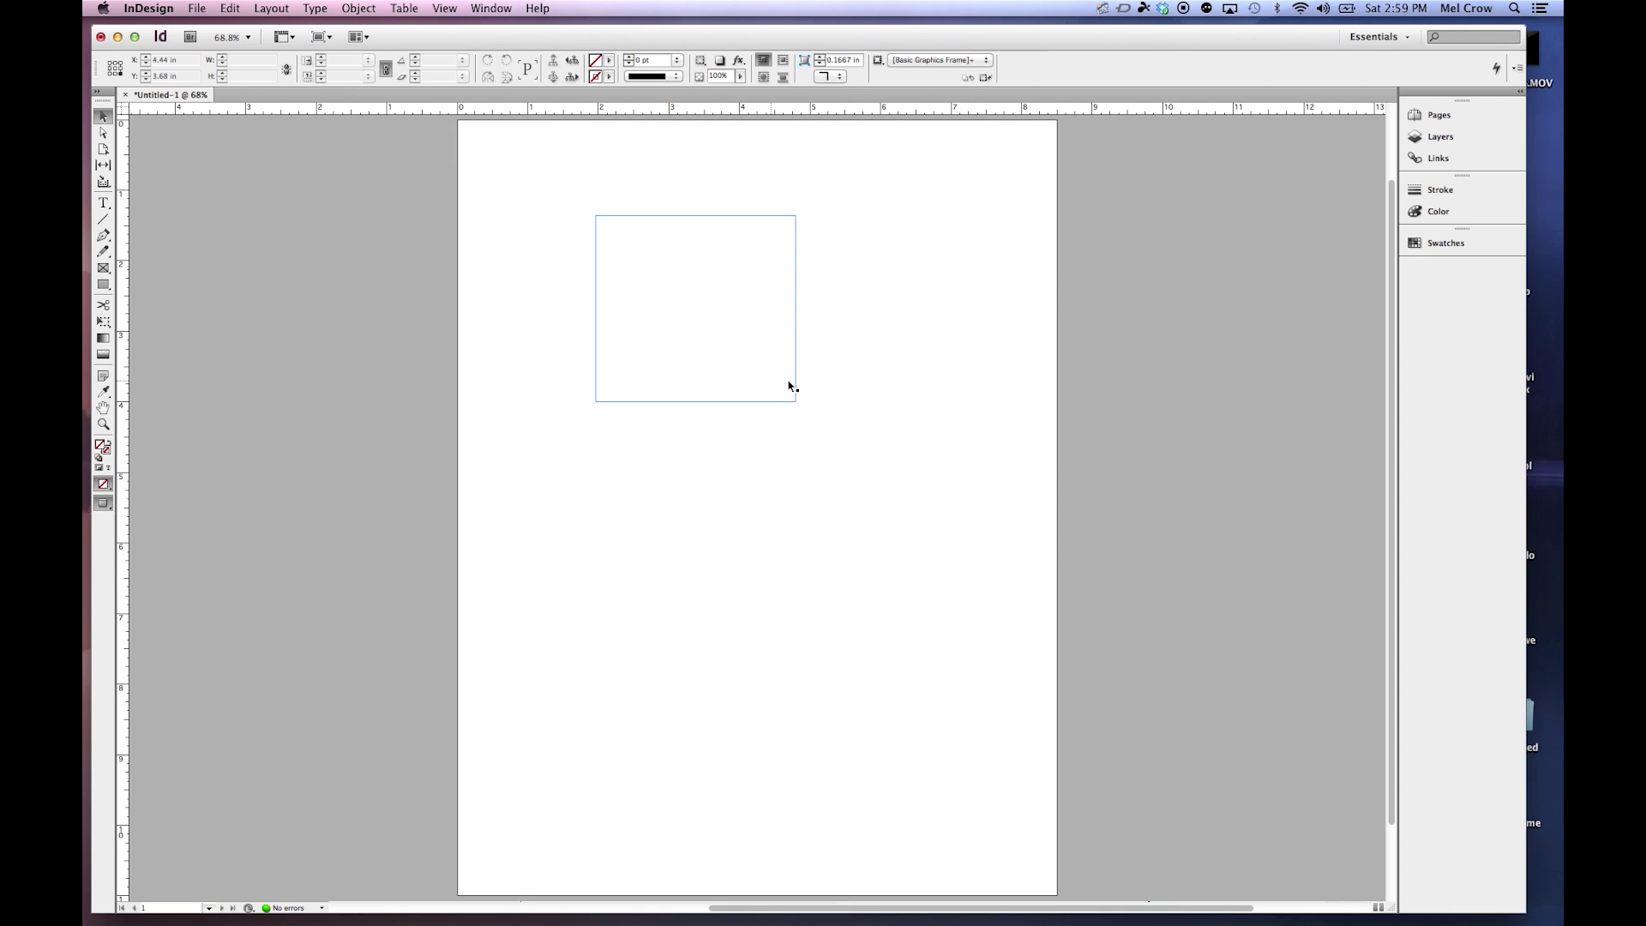
{"action": "left_click", "coordinate": [320, 37]}
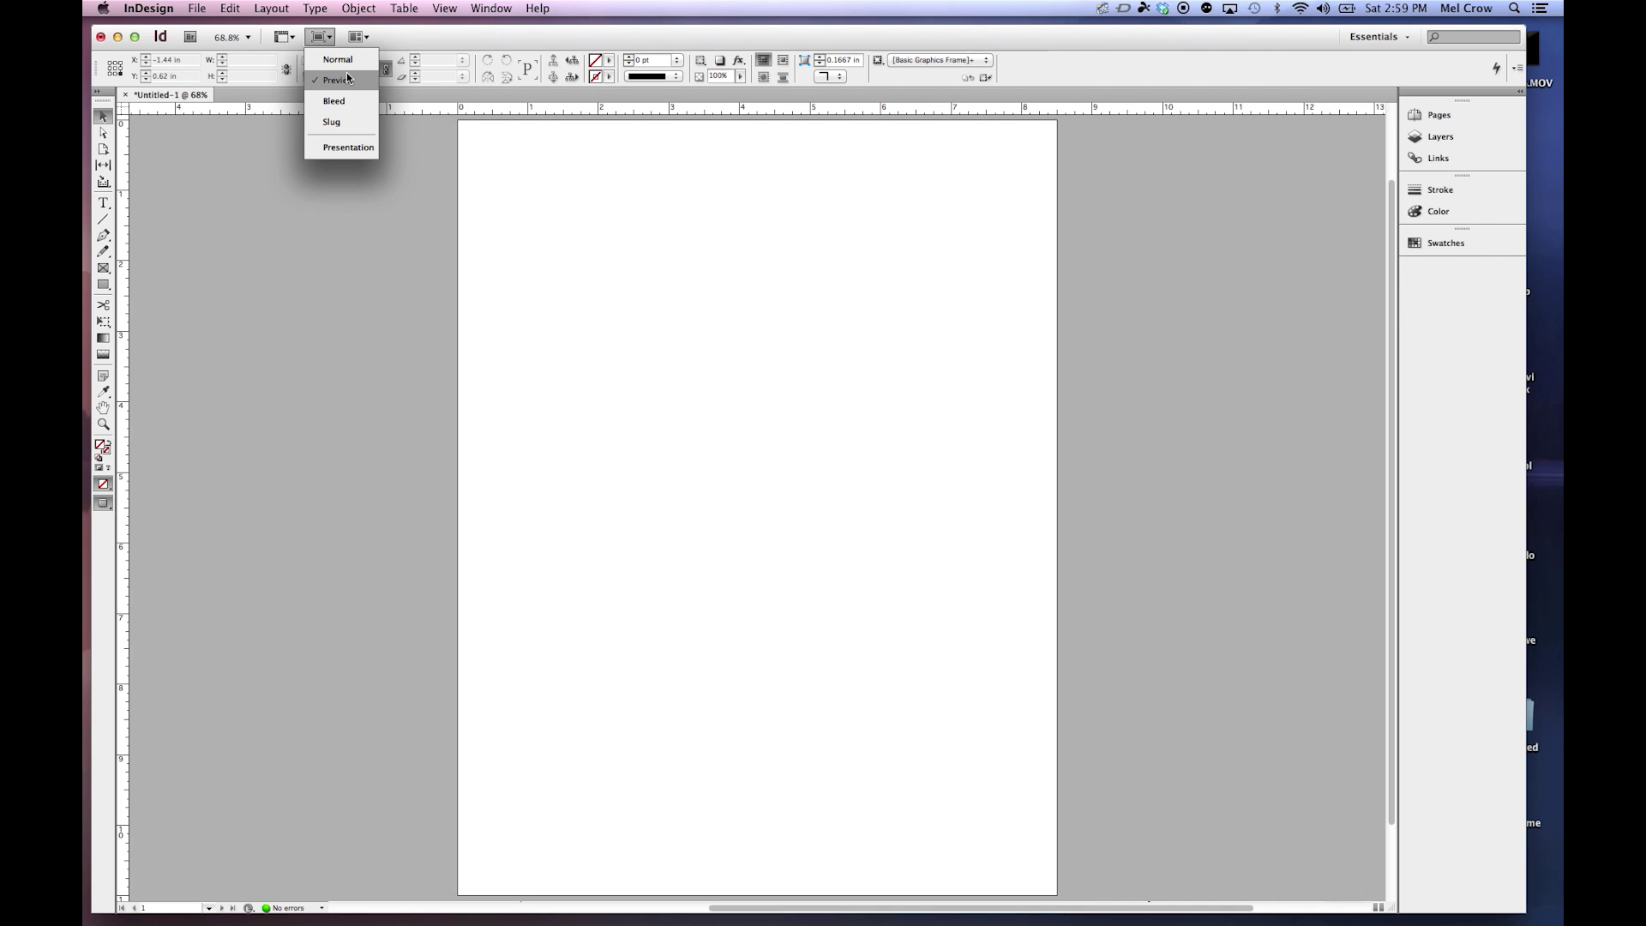
{"action": "left_click", "coordinate": [337, 59]}
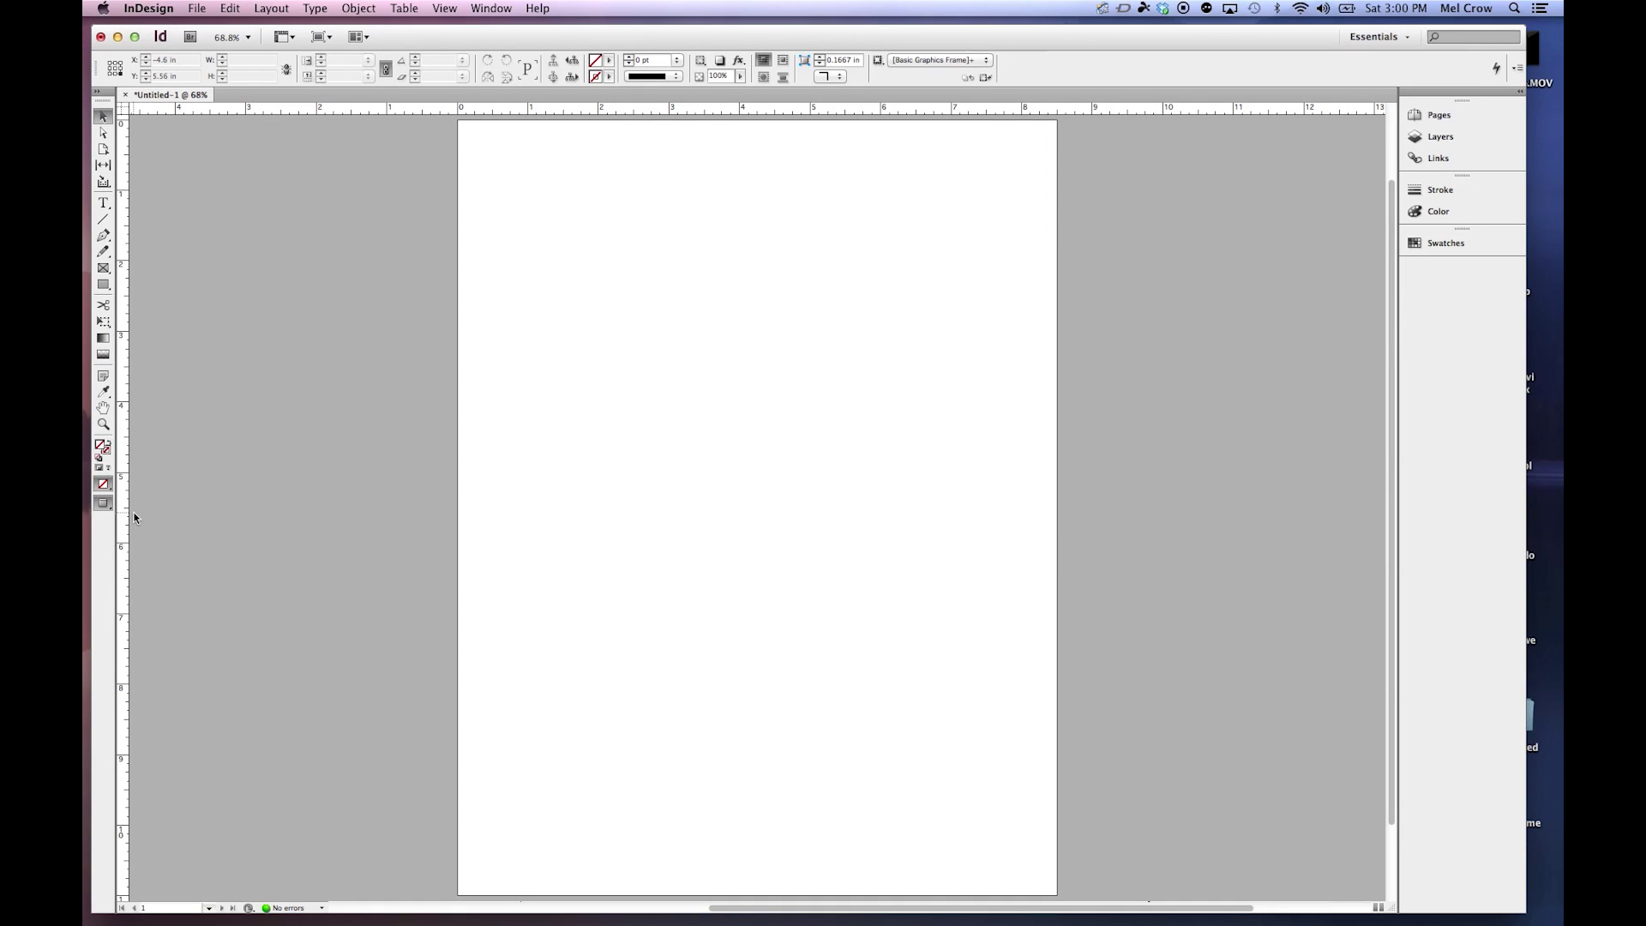
{"action": "key", "text": "w"}
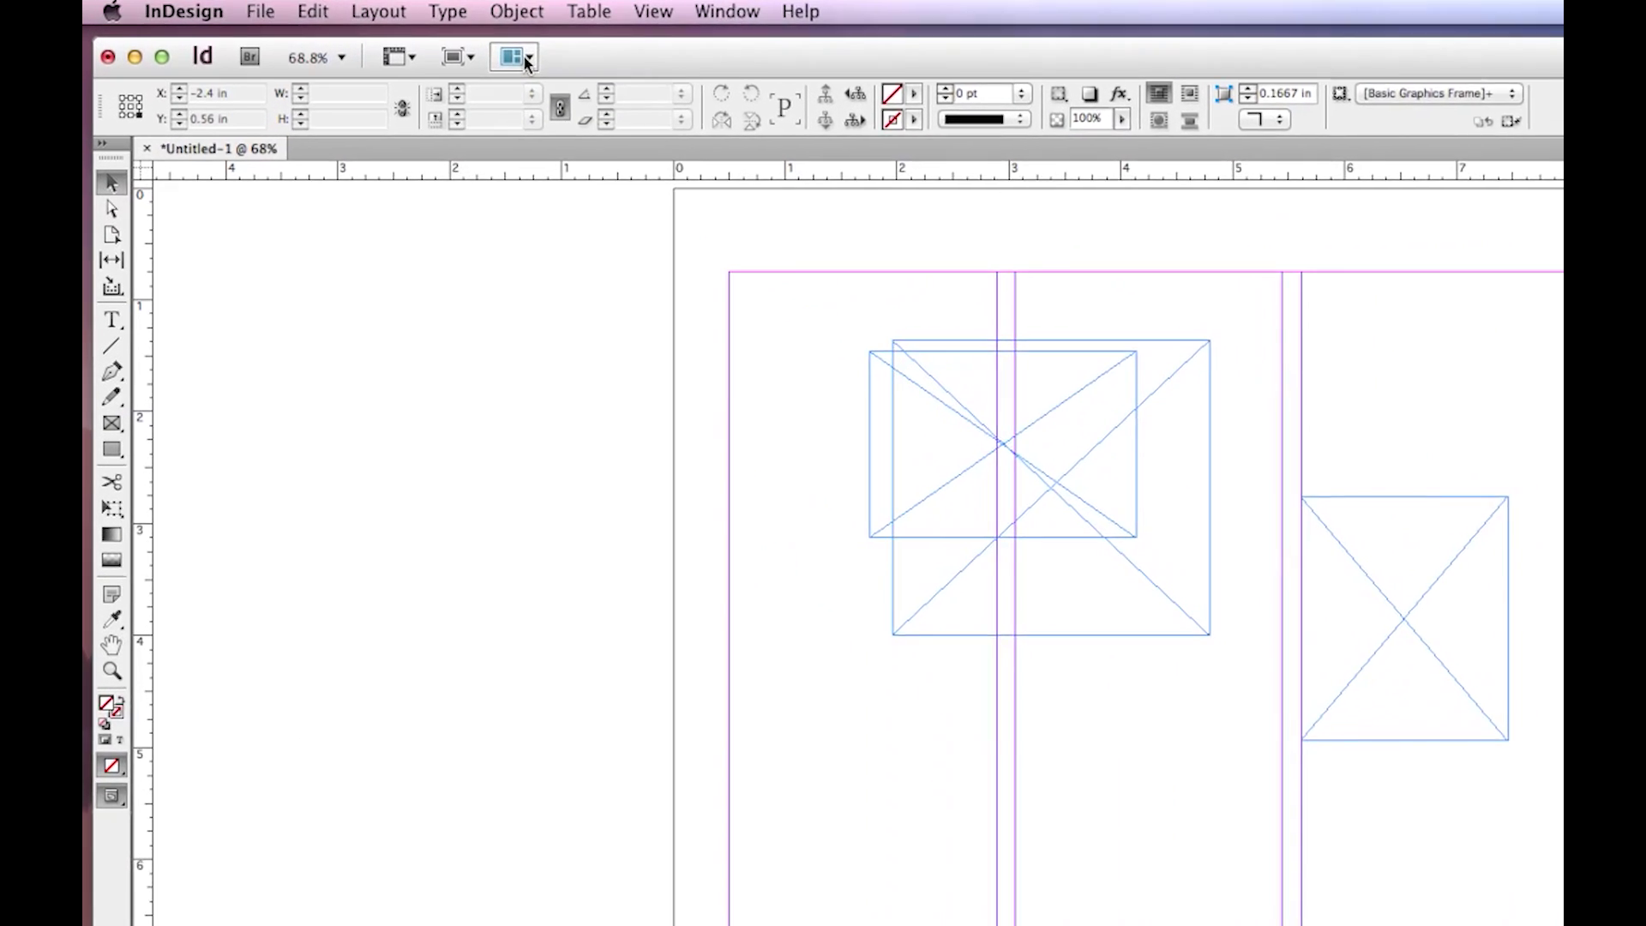
Display the Arrange Documents layouts, including Float All and New Window, then close them.
{"action": "left_click", "coordinate": [444, 49]}
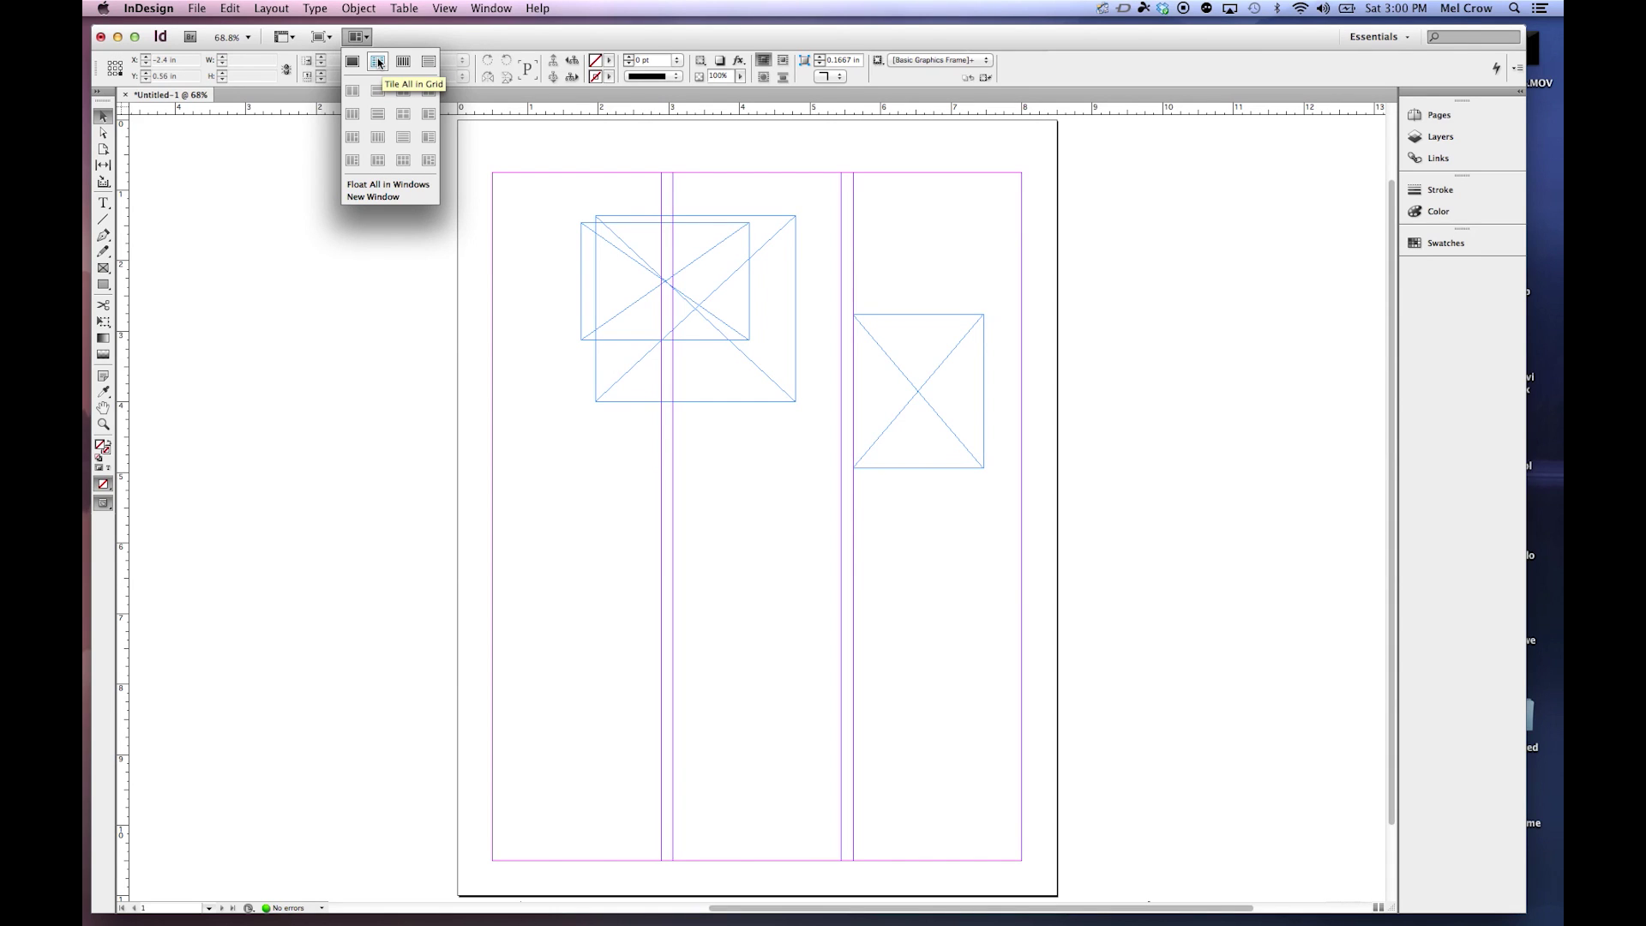
{"action": "left_click", "coordinate": [1037, 44]}
Browse Window > Workspace, then open the workspace switcher showing Essentials as current.
{"action": "left_click", "coordinate": [491, 8]}
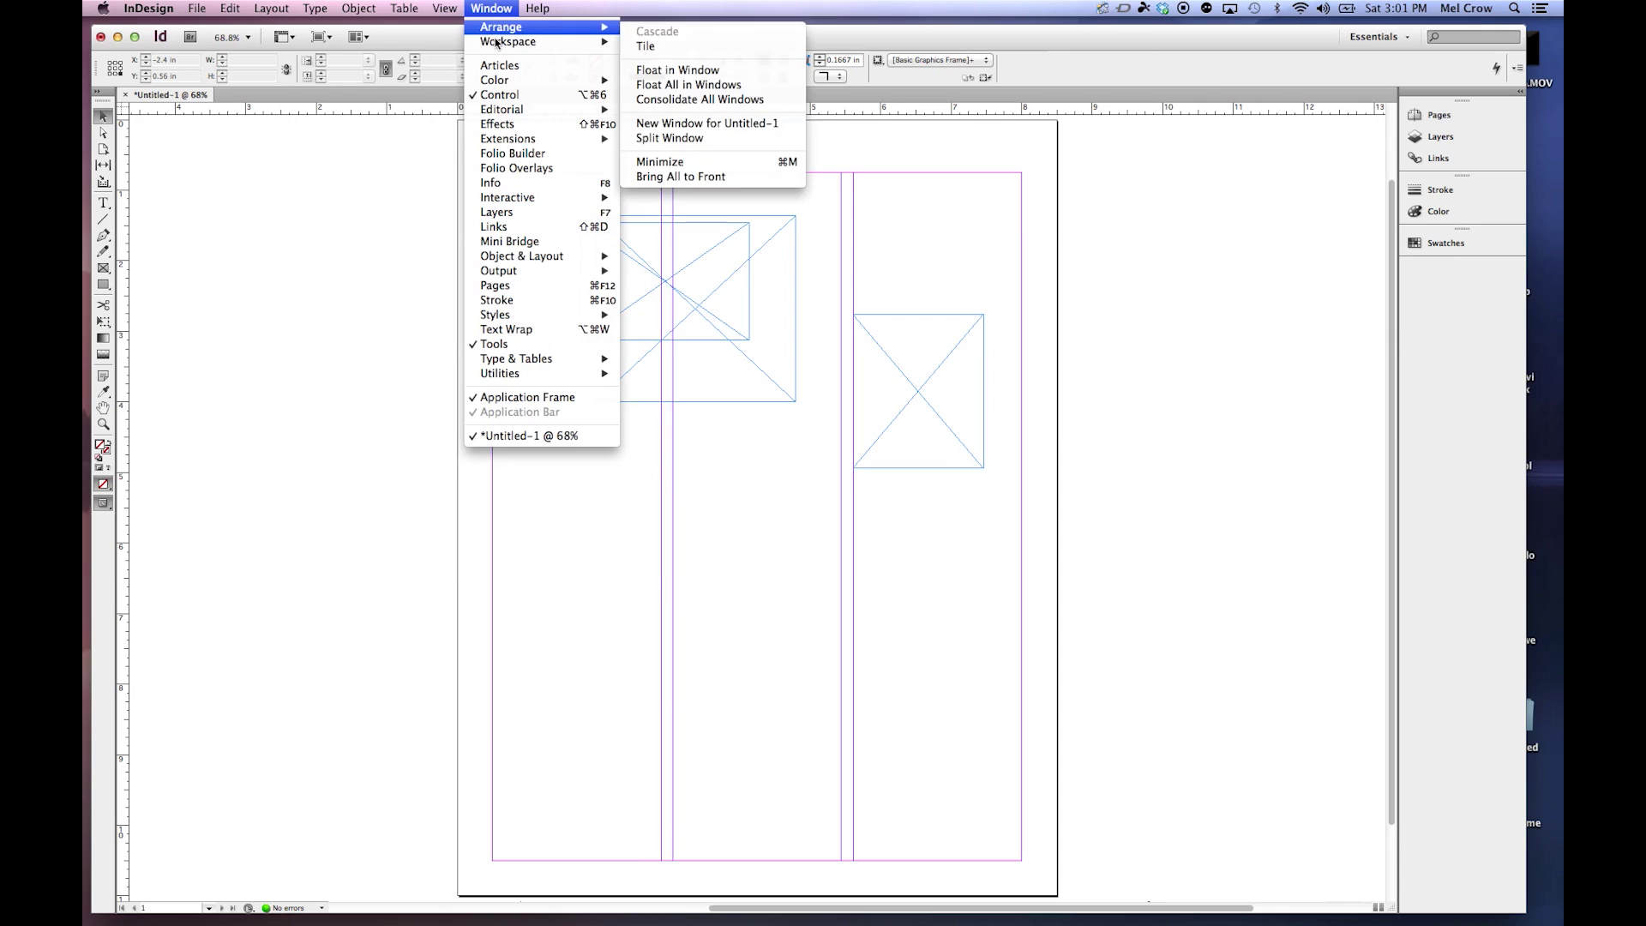
{"action": "mouse_move", "coordinate": [510, 41]}
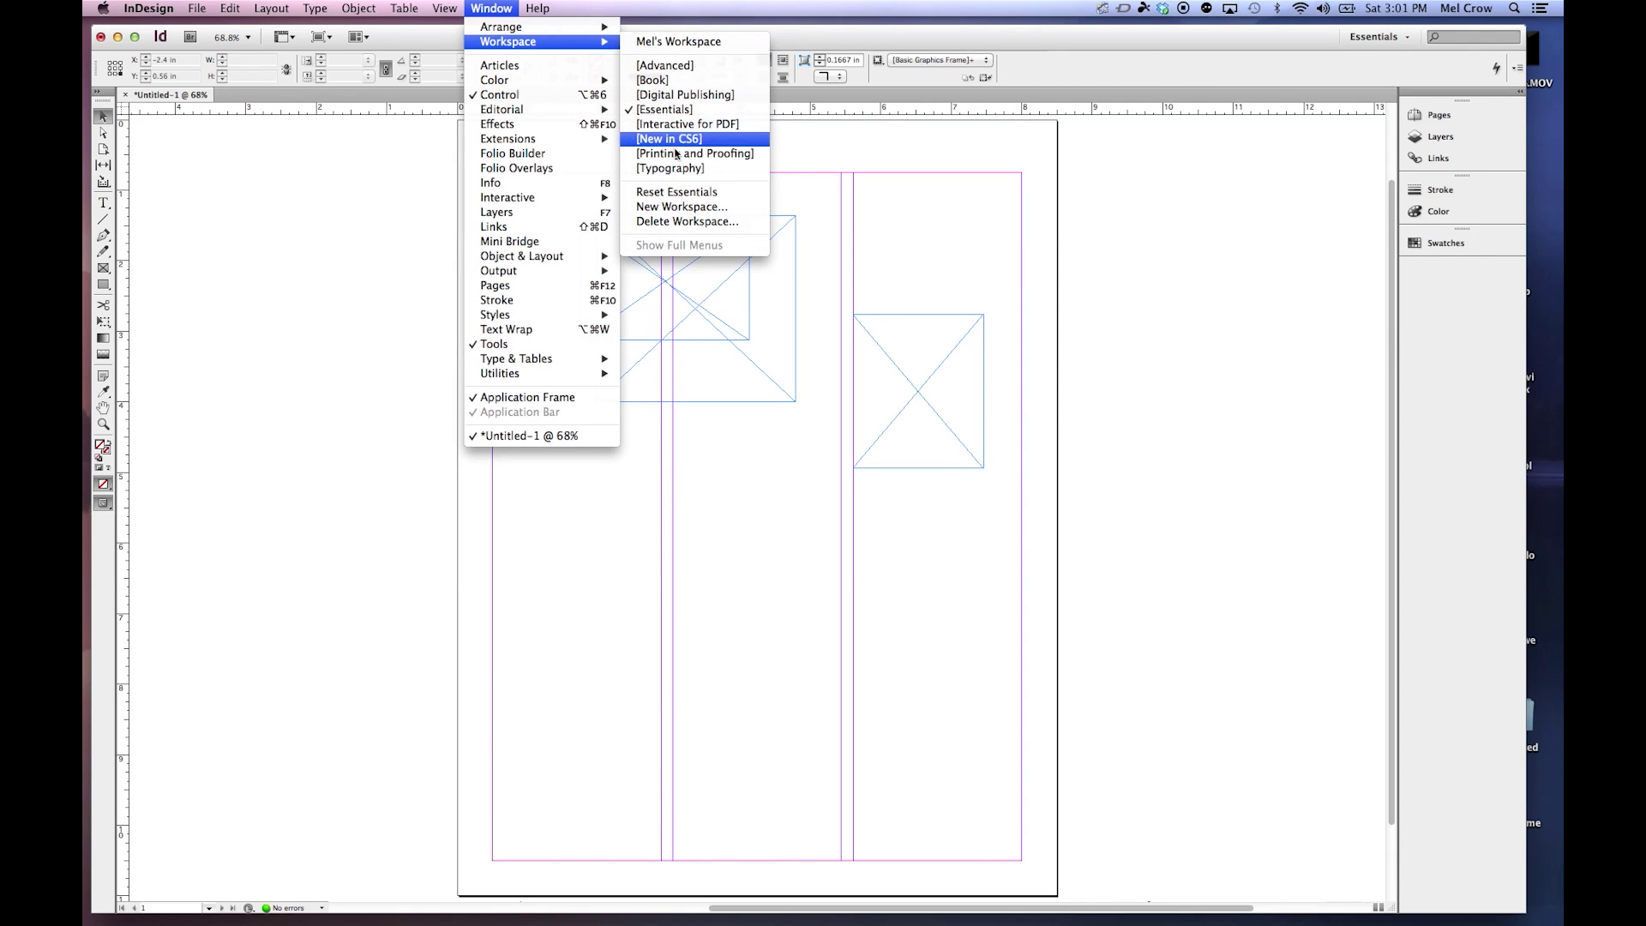
{"action": "left_click", "coordinate": [1378, 37]}
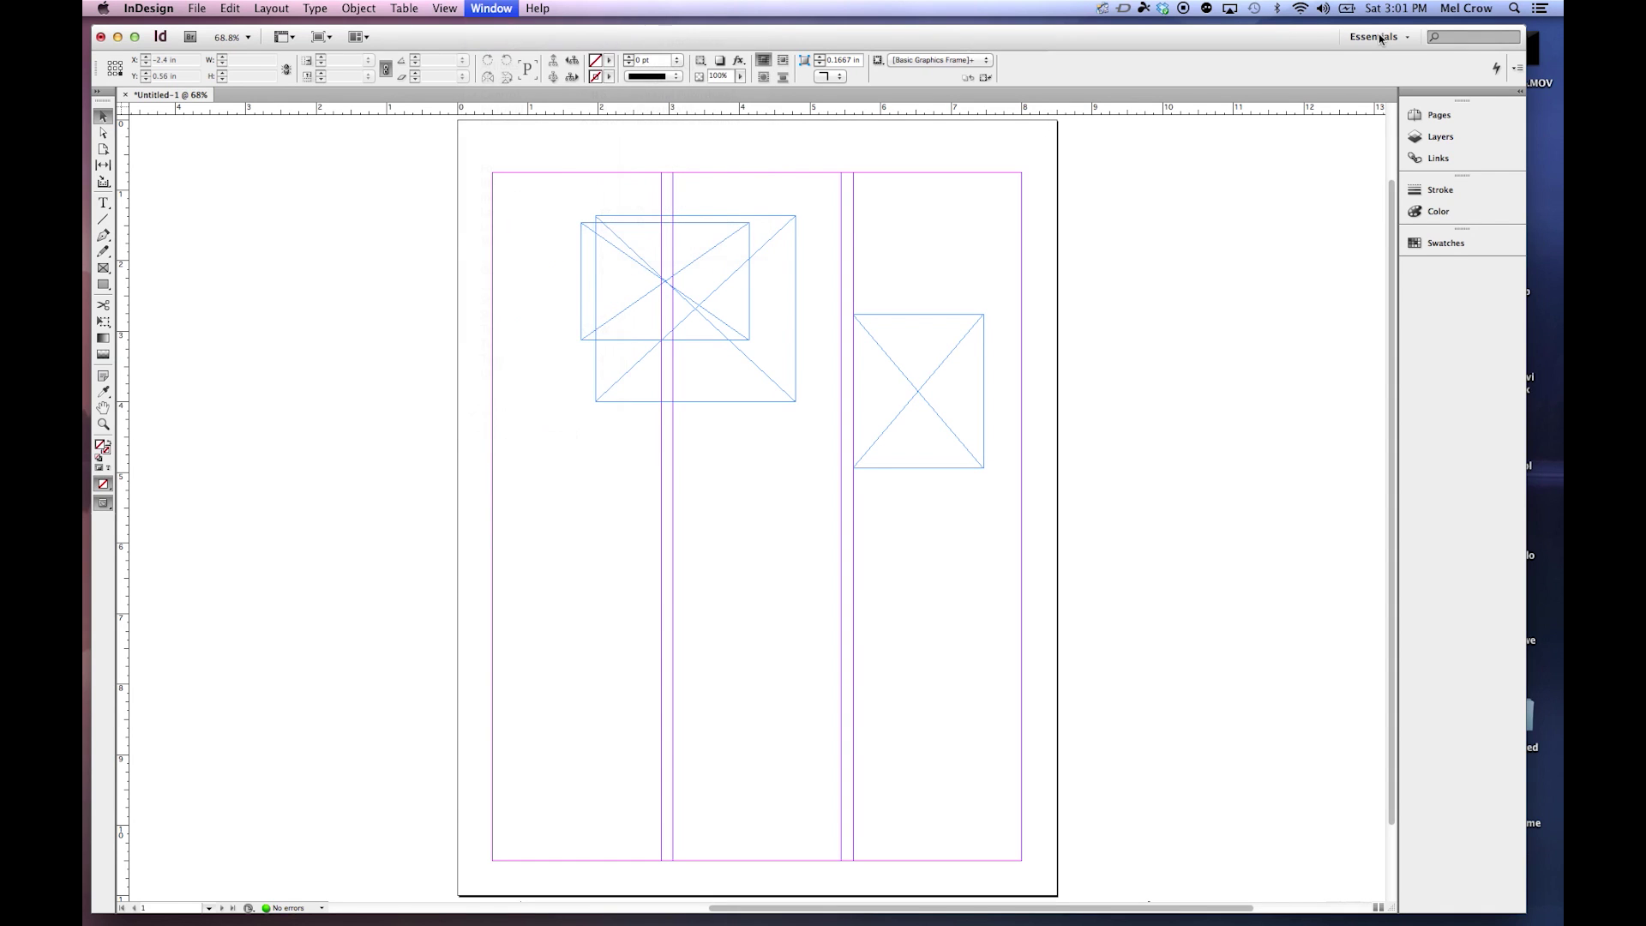
{"action": "left_click", "coordinate": [1377, 36]}
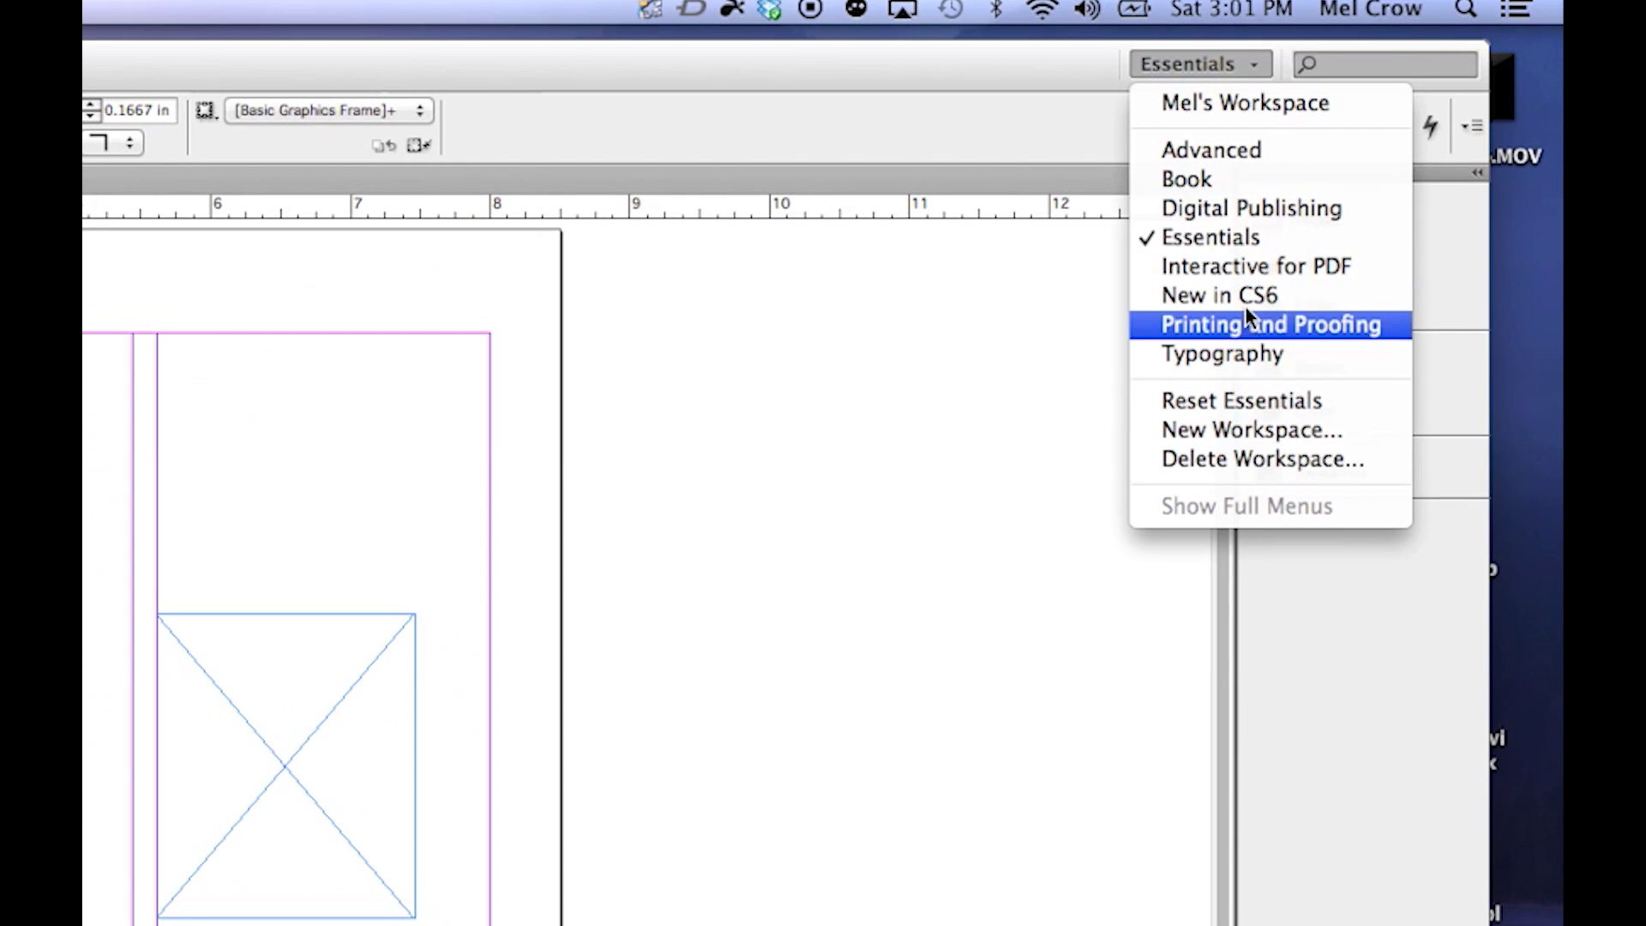